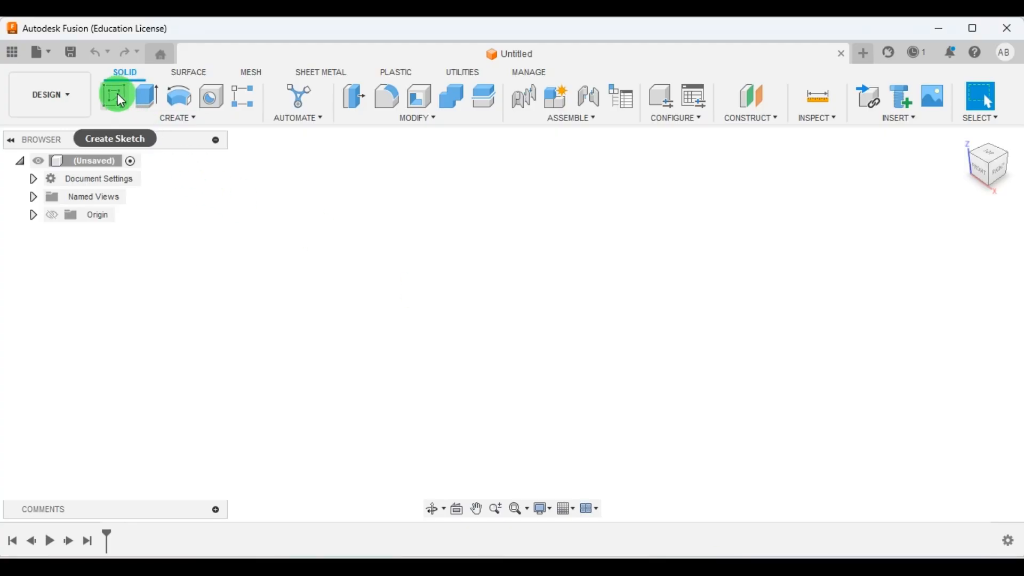
Step: Start a sketch on the vertical Right plane and draw a centre rectangle about 90 by 79 mm from the origin
{"action": "left_click", "coordinate": [117, 94]}
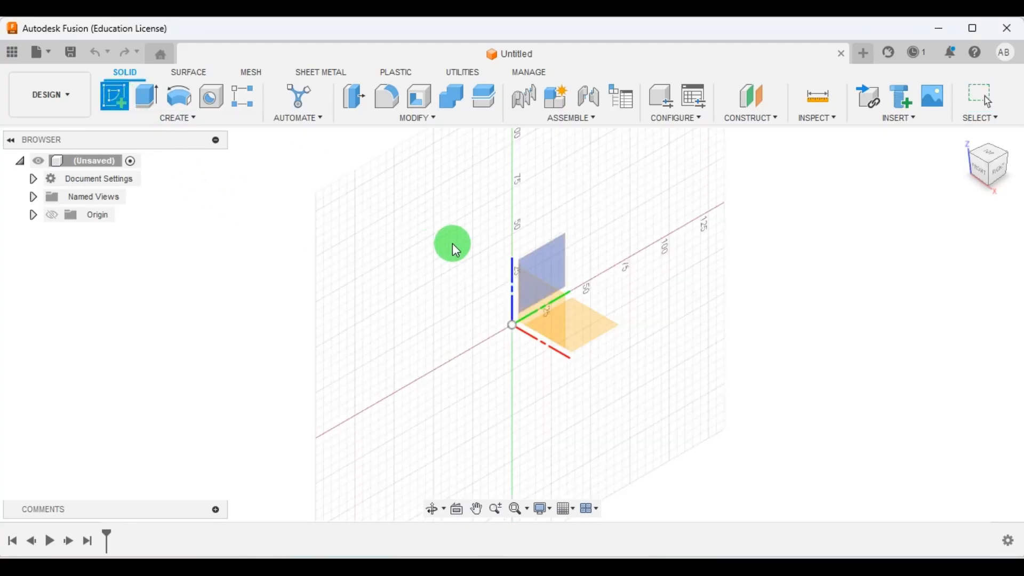
{"action": "left_click", "coordinate": [562, 254]}
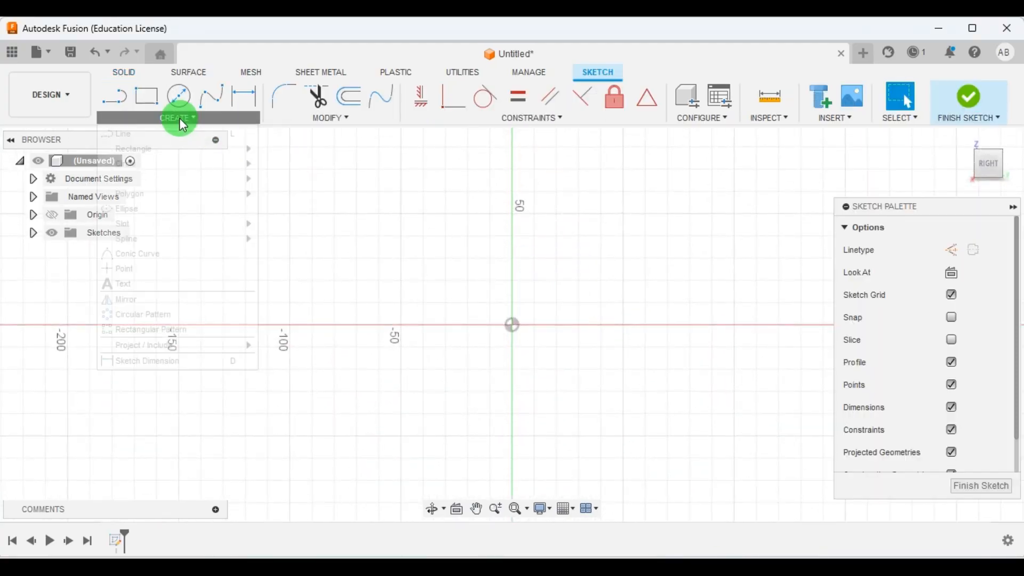
{"action": "left_click", "coordinate": [179, 117]}
{"action": "mouse_move", "coordinate": [182, 146]}
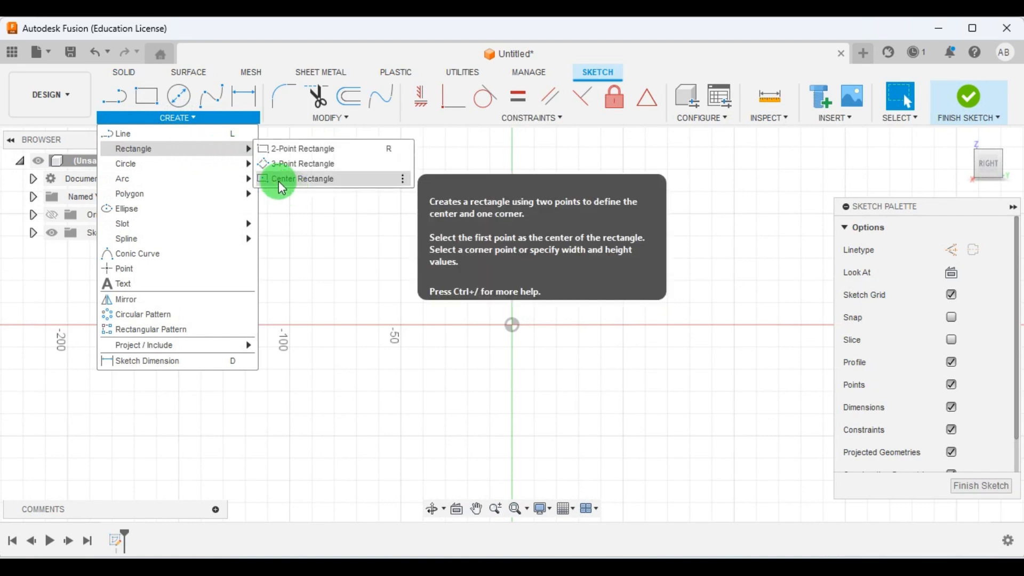
{"action": "left_click", "coordinate": [306, 181]}
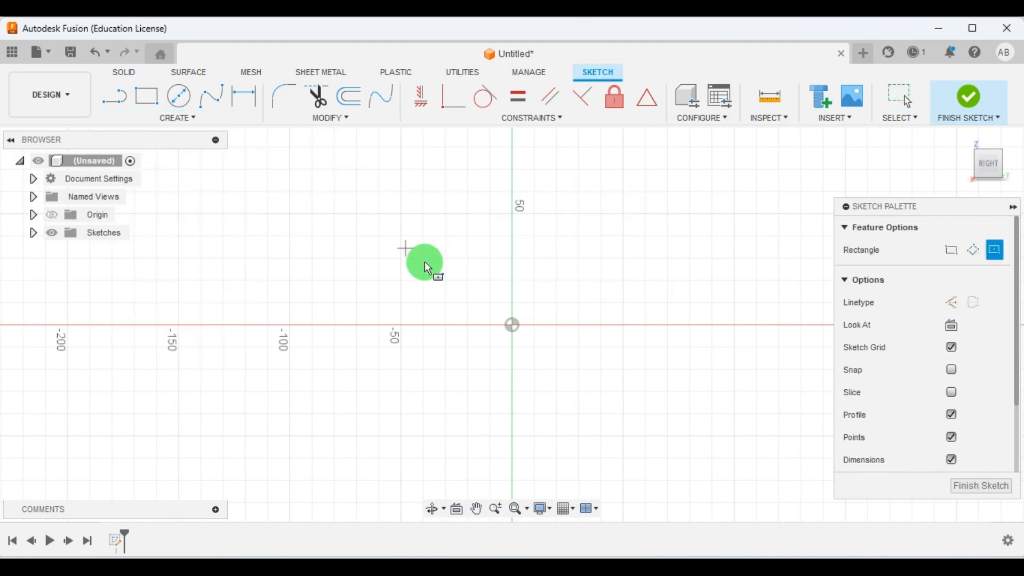
{"action": "left_click", "coordinate": [515, 327]}
{"action": "left_click", "coordinate": [612, 415]}
Step: Dimension the centre rectangle to 90 mm wide and 50 mm high
{"action": "left_click", "coordinate": [245, 96]}
{"action": "left_click", "coordinate": [527, 238]}
{"action": "left_click", "coordinate": [508, 212]}
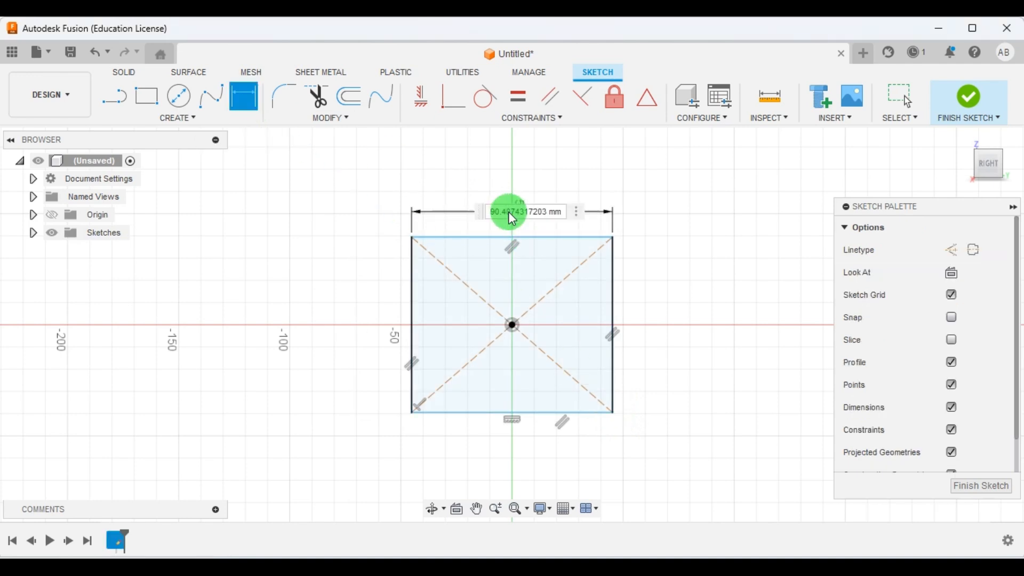
{"action": "type", "text": "90"}
{"action": "key", "text": "Return"}
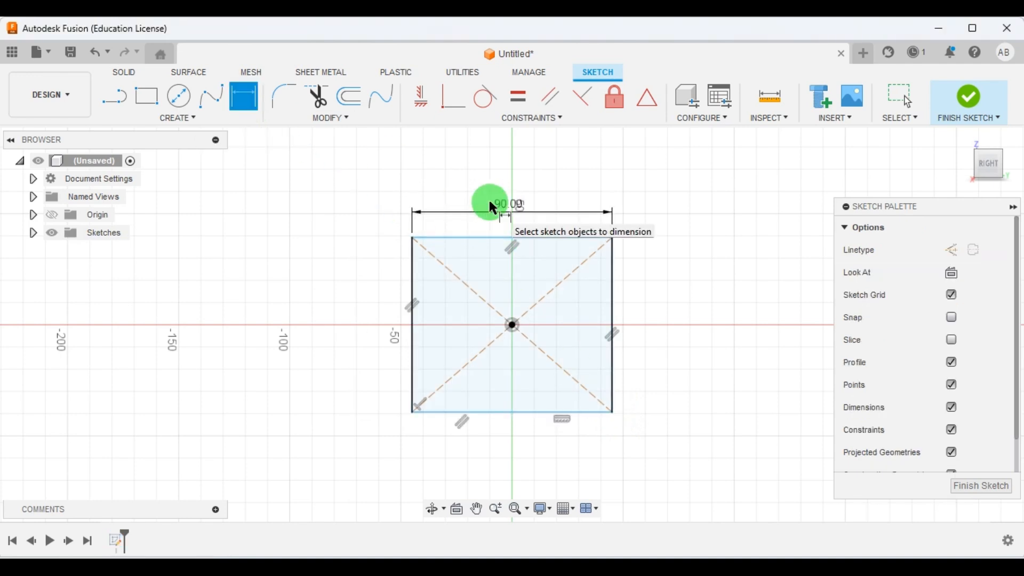
{"action": "left_click", "coordinate": [611, 303]}
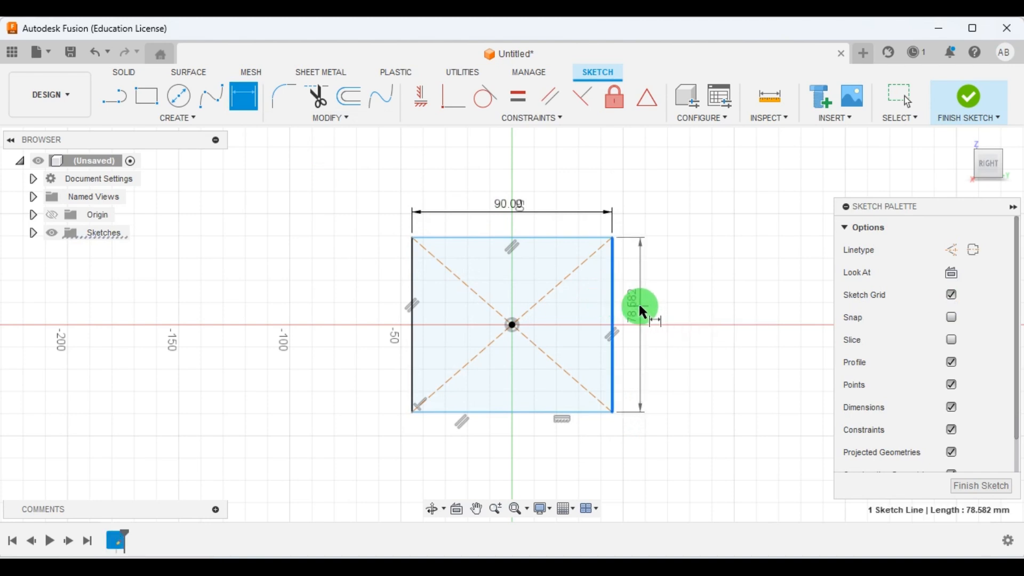
{"action": "left_click", "coordinate": [641, 302]}
{"action": "type", "text": "50"}
{"action": "key", "text": "Return"}
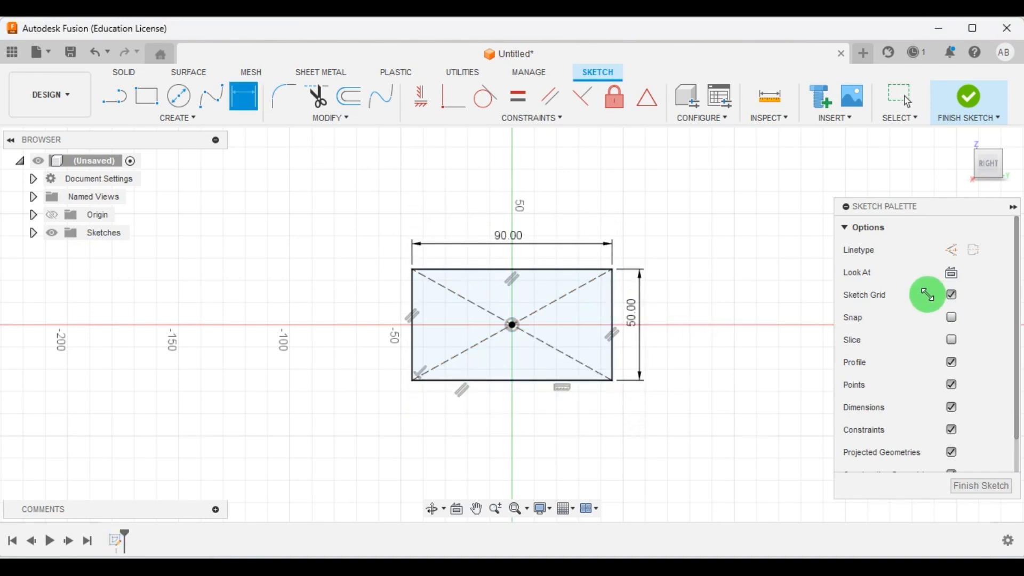
Step: Consult the reference drawing 63.jpg and draw two inward-slanting lines from the rectangle's lower corners to its upper edge
{"action": "scroll", "coordinate": [611, 299], "scroll_direction": "up", "scroll_amount": 3}
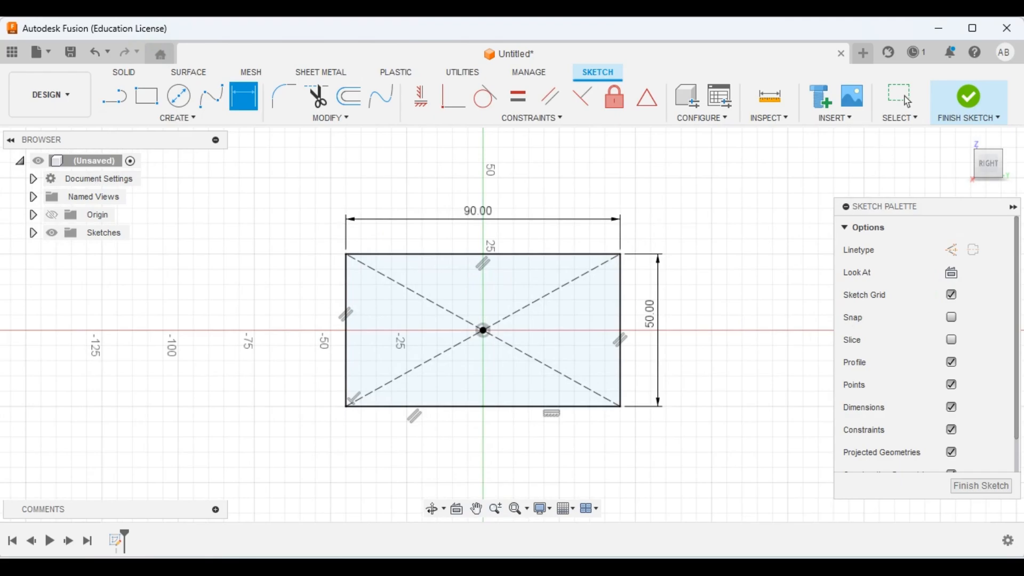
{"action": "left_click", "coordinate": [744, 558]}
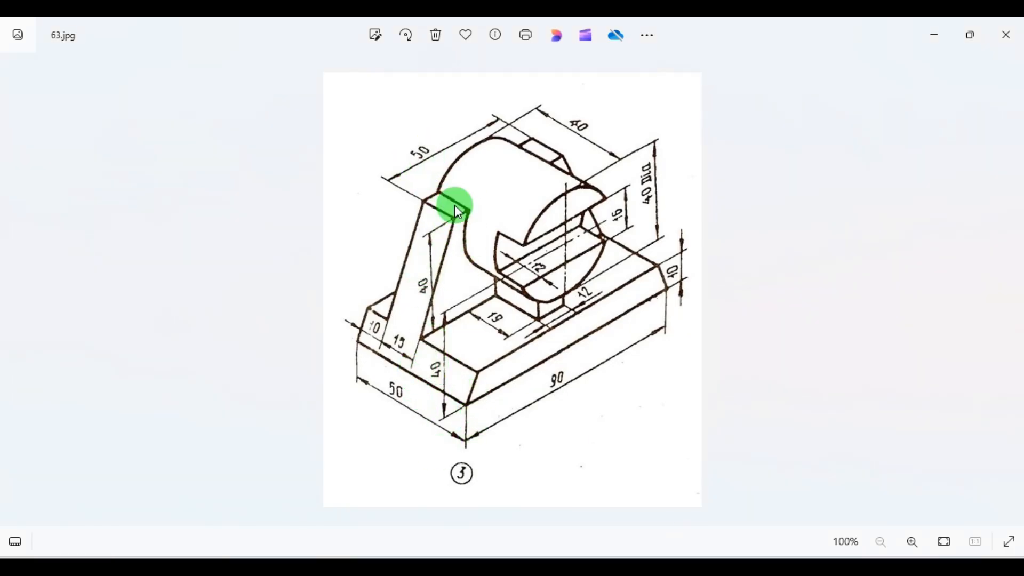
{"action": "left_click", "coordinate": [720, 557]}
{"action": "left_click", "coordinate": [120, 95]}
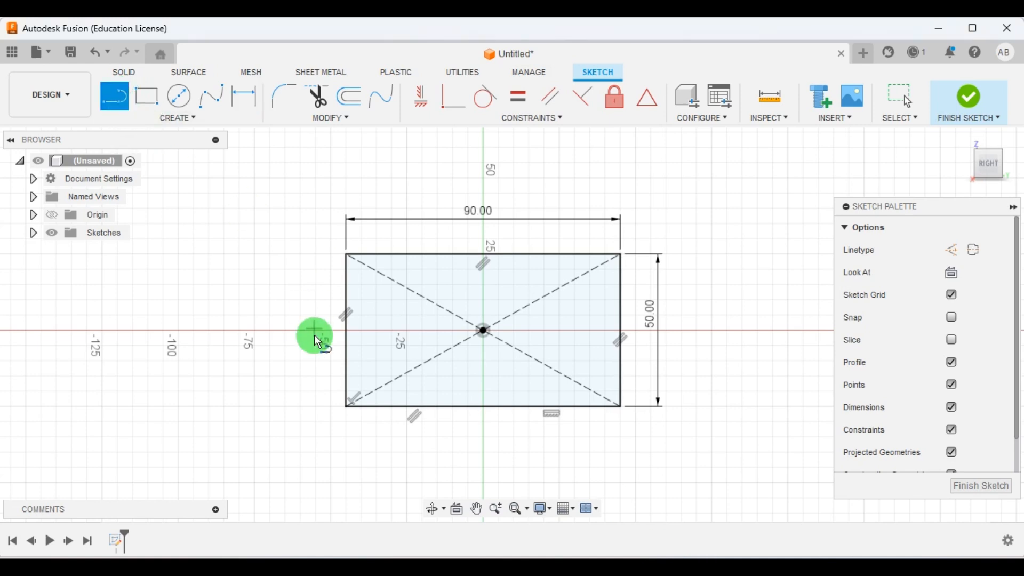
{"action": "left_click", "coordinate": [348, 406]}
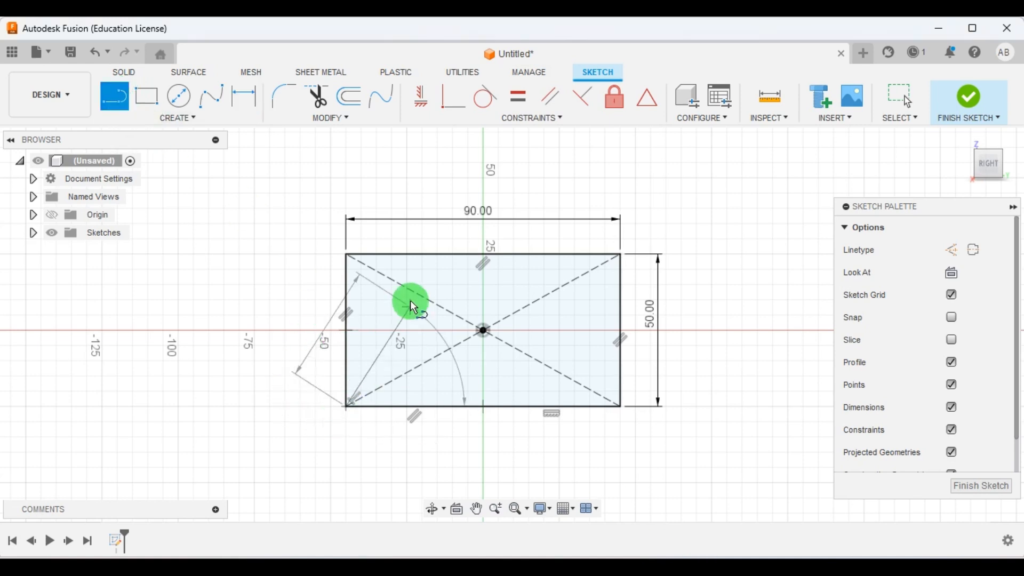
{"action": "left_click", "coordinate": [408, 253]}
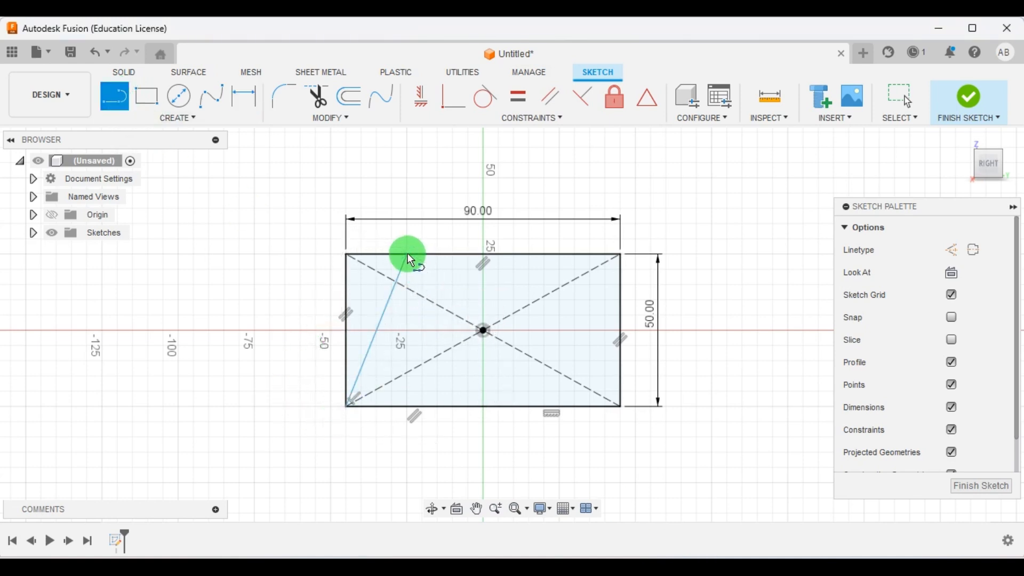
{"action": "left_click", "coordinate": [621, 405]}
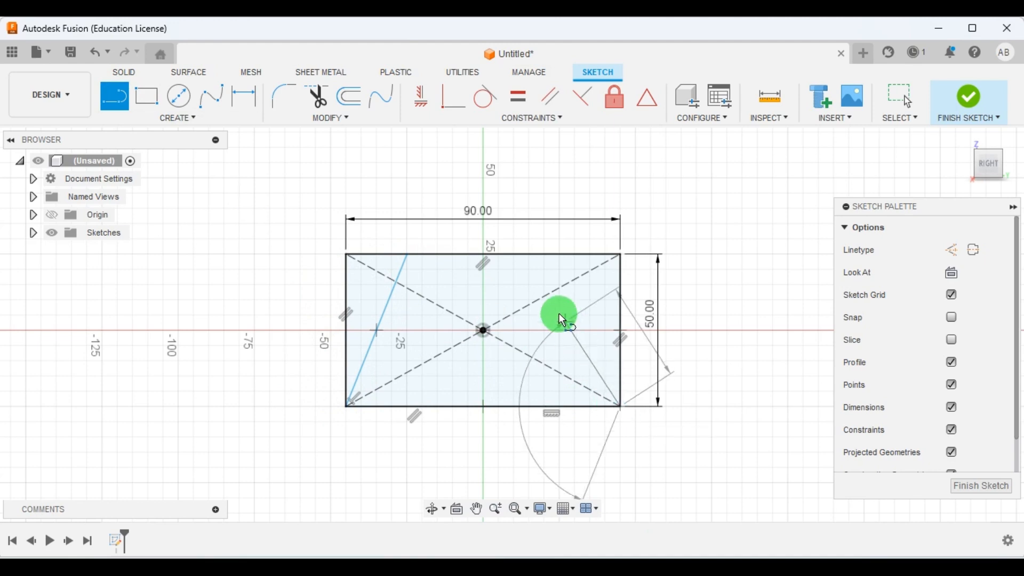
{"action": "left_click", "coordinate": [554, 254]}
Step: Dimension the distance between the two slanted lines' upper endpoints to 50 mm
{"action": "left_click", "coordinate": [245, 96]}
{"action": "scroll", "coordinate": [503, 288], "scroll_direction": "up", "scroll_amount": 2}
{"action": "left_click", "coordinate": [384, 246]}
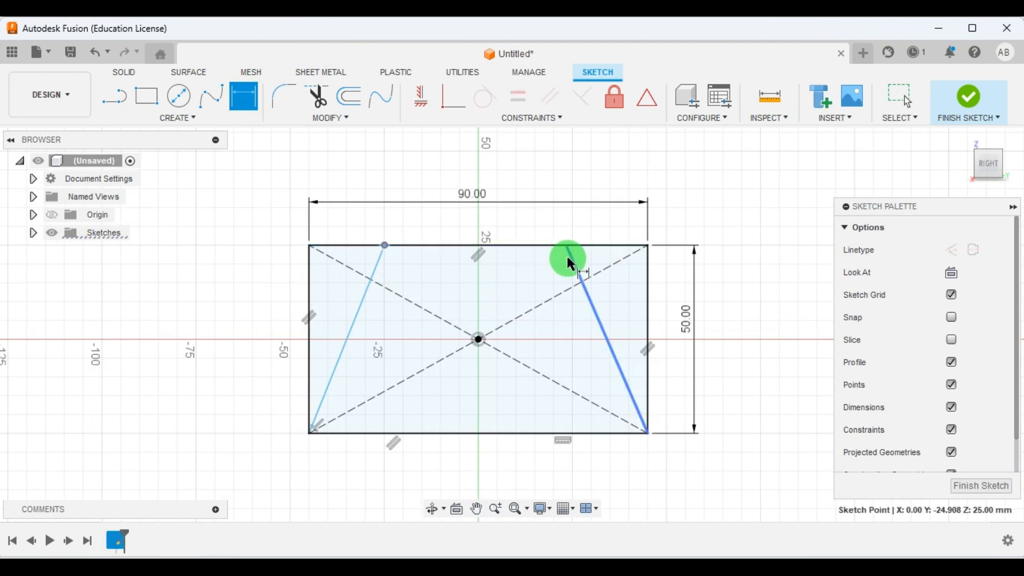
{"action": "left_click", "coordinate": [566, 246]}
{"action": "left_click", "coordinate": [494, 247]}
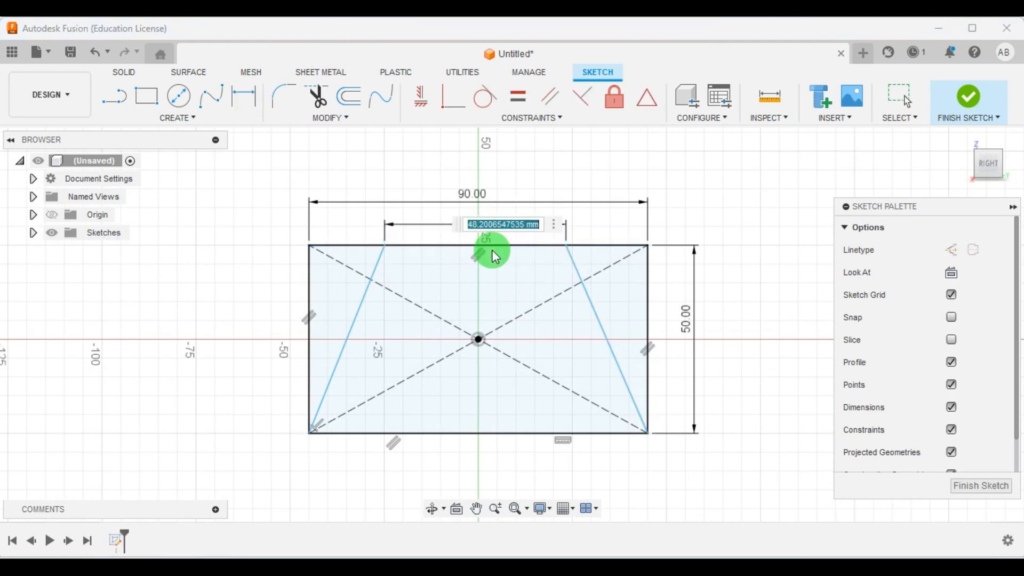
{"action": "type", "text": "50"}
{"action": "key", "text": "Return"}
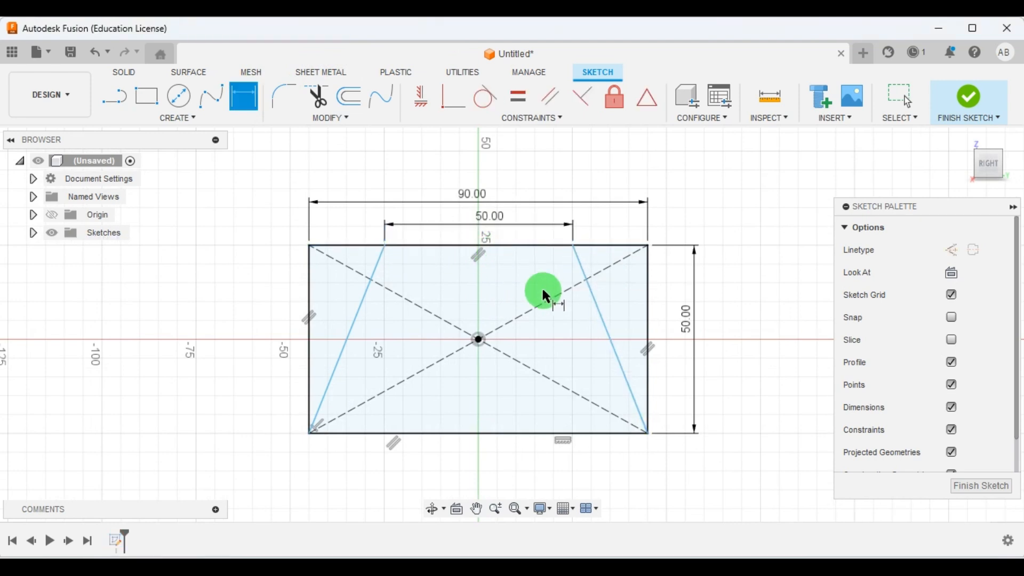
Step: Dimension the left slanted line's upper endpoint to 25 mm horizontally from the origin
{"action": "left_click", "coordinate": [479, 339]}
{"action": "left_click", "coordinate": [384, 245]}
{"action": "scroll", "coordinate": [424, 239], "scroll_direction": "up", "scroll_amount": 2}
{"action": "scroll", "coordinate": [425, 239], "scroll_direction": "up", "scroll_amount": 1}
{"action": "left_click", "coordinate": [423, 232]}
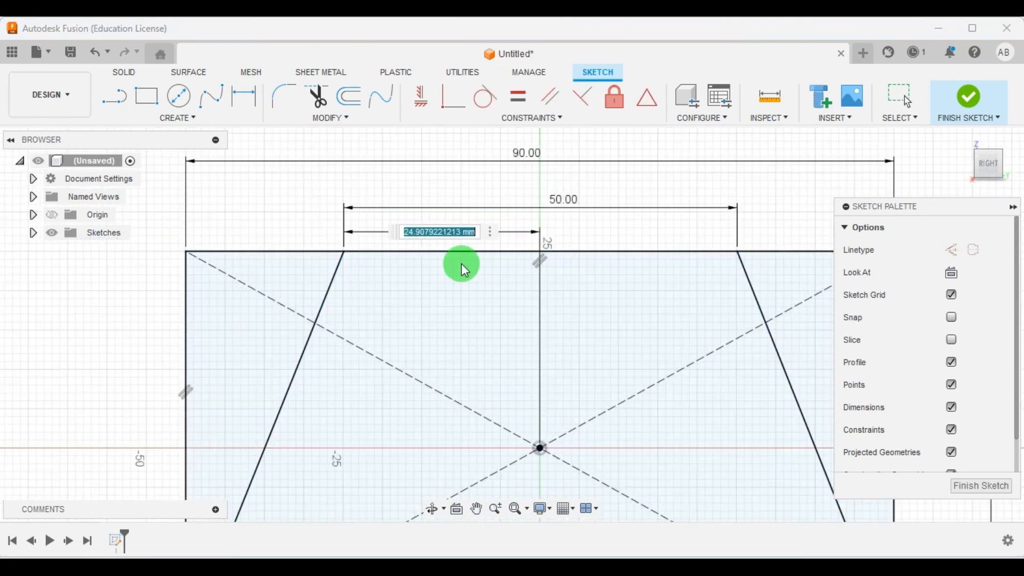
{"action": "key", "text": "Return"}
{"action": "scroll", "coordinate": [424, 214], "scroll_direction": "down", "scroll_amount": 5}
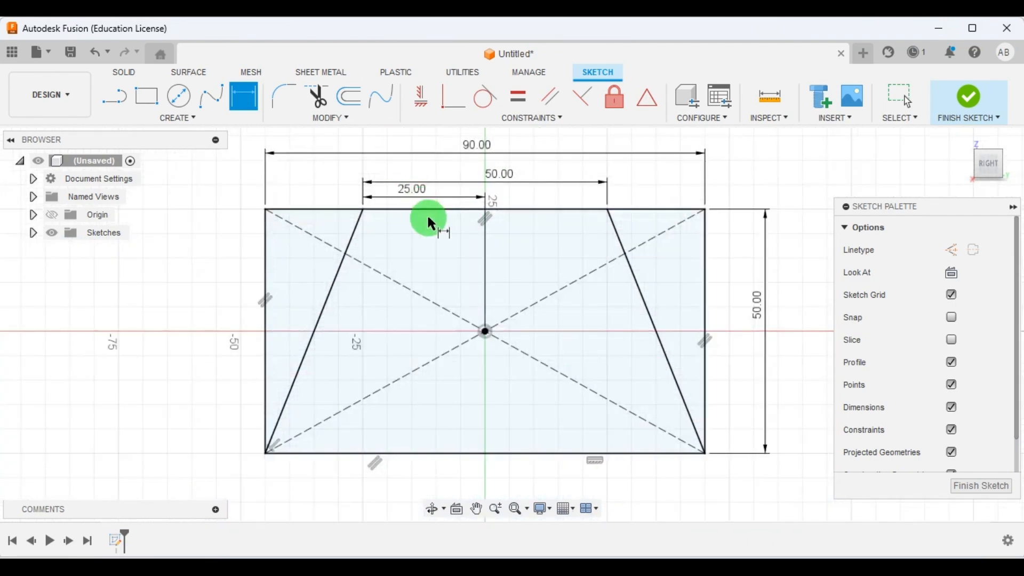
Step: Check the reference drawing and draw a horizontal line between the two slanted lines, just above the rectangle's lower edge
{"action": "scroll", "coordinate": [586, 280], "scroll_direction": "up", "scroll_amount": 1}
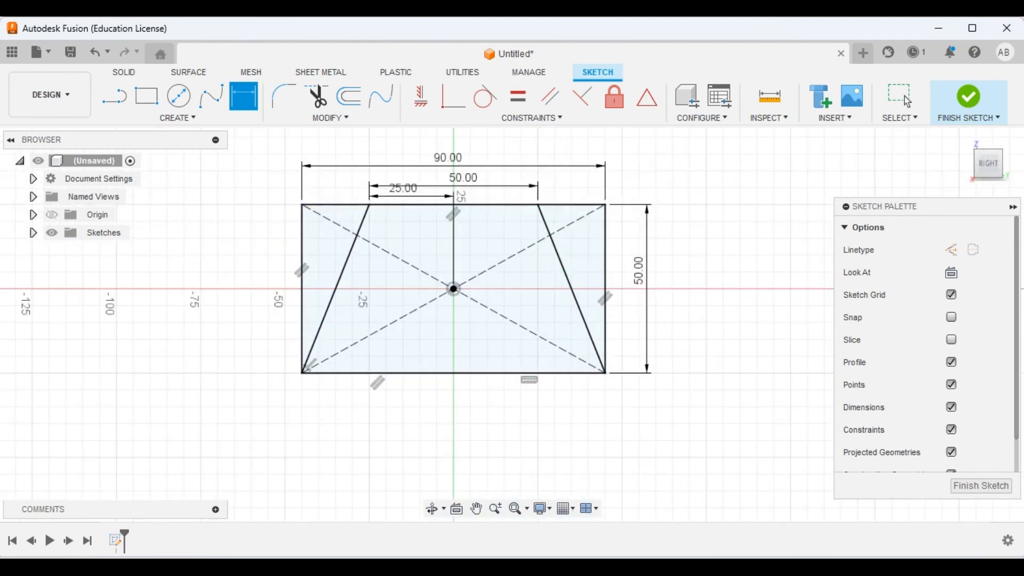
{"action": "left_click", "coordinate": [745, 574]}
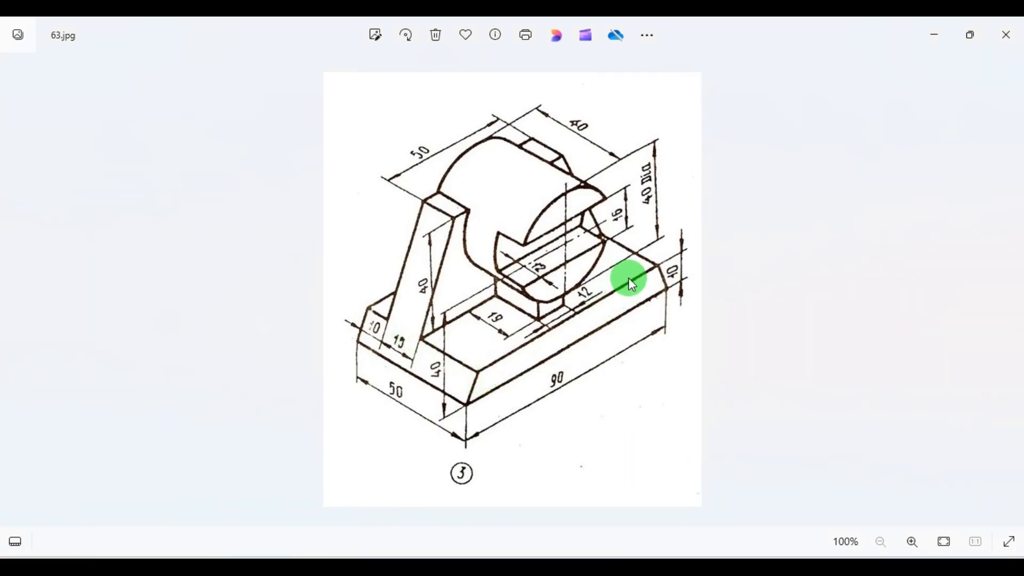
{"action": "key", "text": "alt+Tab"}
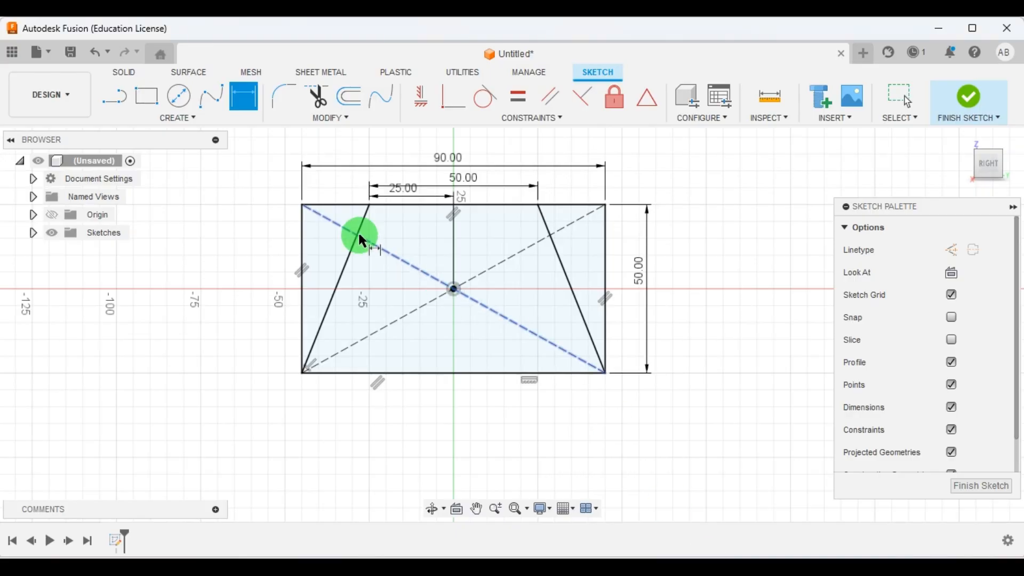
{"action": "left_click", "coordinate": [116, 96]}
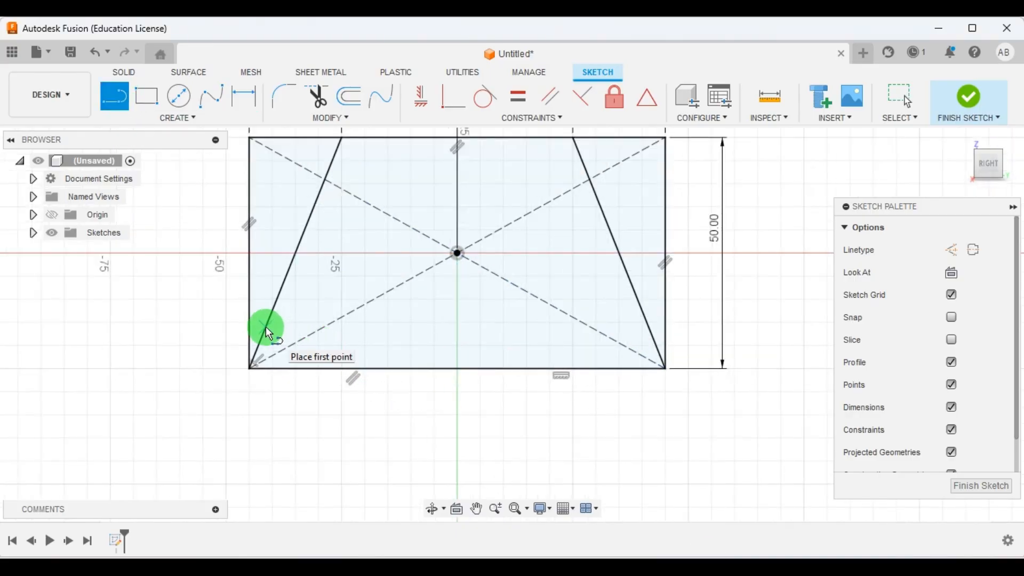
{"action": "left_click", "coordinate": [265, 327]}
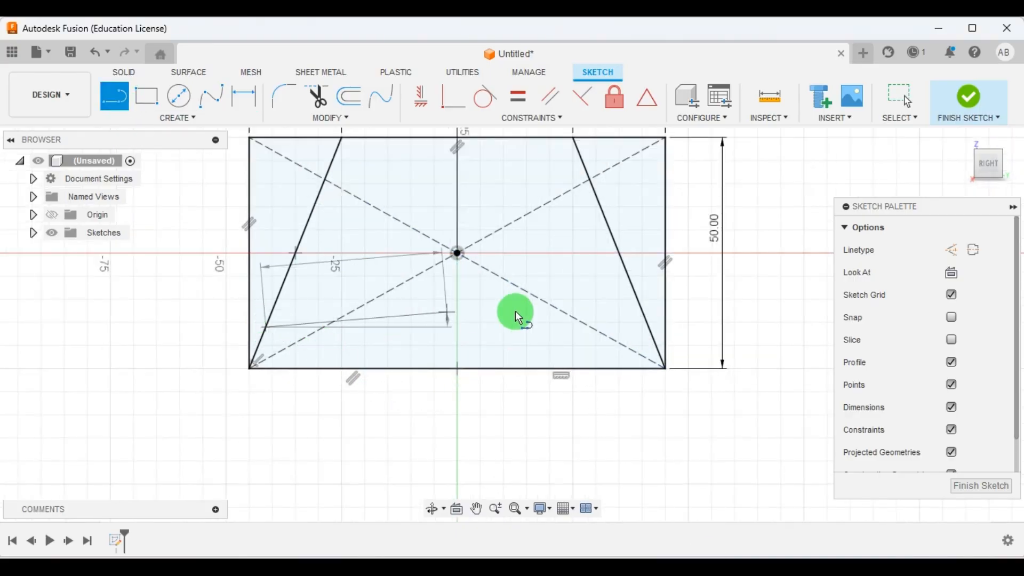
{"action": "left_click", "coordinate": [651, 328]}
{"action": "key", "text": "Escape"}
Step: Dimension the new horizontal line to 10 mm above the rectangle's lower edge
{"action": "left_click", "coordinate": [235, 96]}
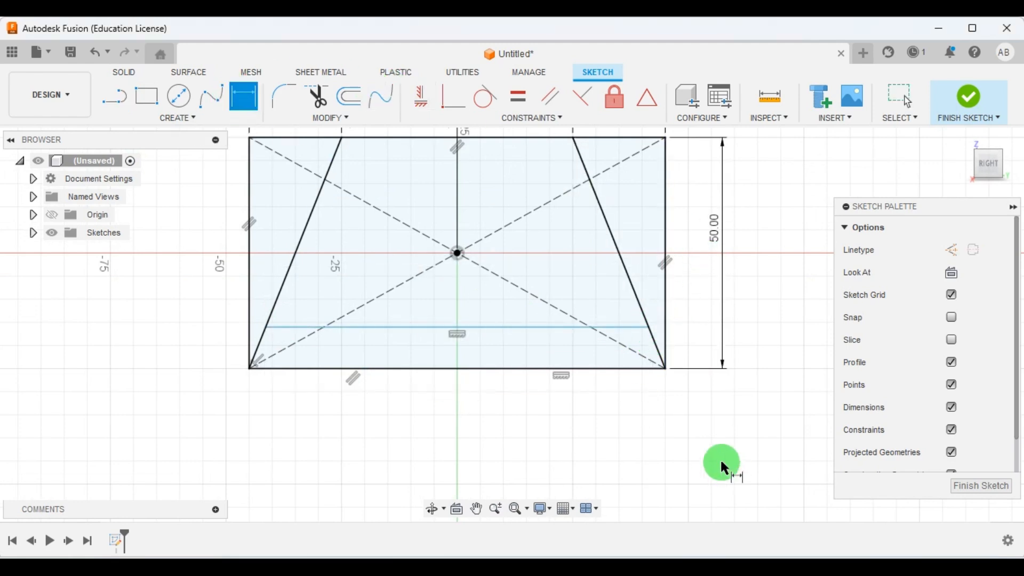
{"action": "left_click", "coordinate": [627, 368]}
{"action": "left_click", "coordinate": [621, 327]}
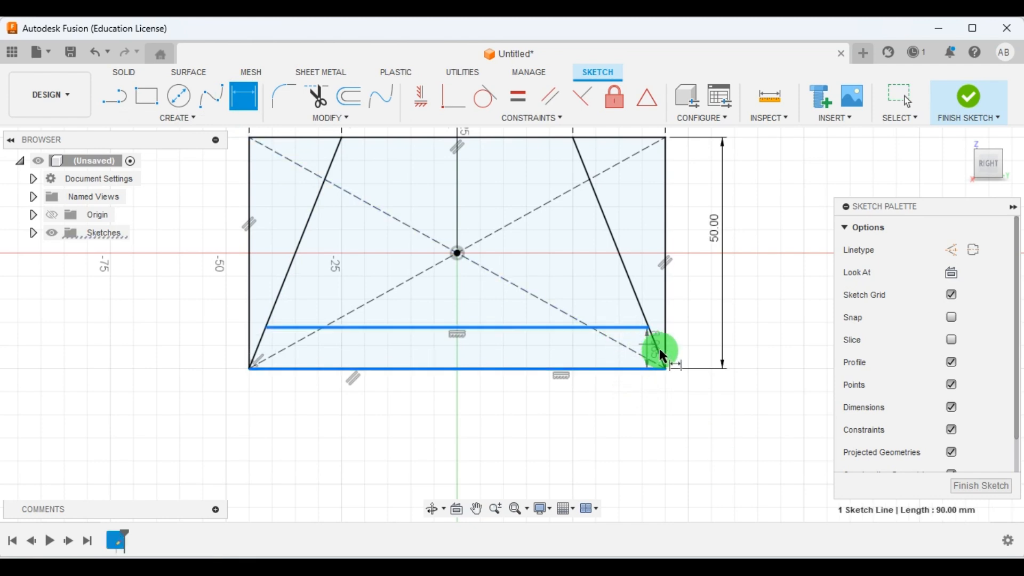
{"action": "left_click", "coordinate": [695, 359]}
{"action": "type", "text": "10"}
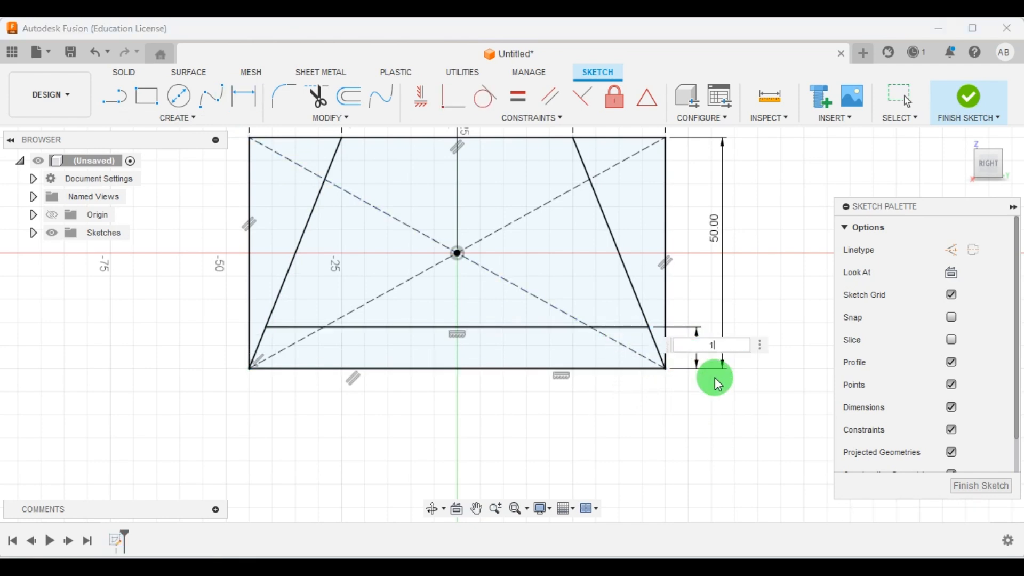
{"action": "key", "text": "Return"}
{"action": "scroll", "coordinate": [586, 395], "scroll_direction": "down", "scroll_amount": 3}
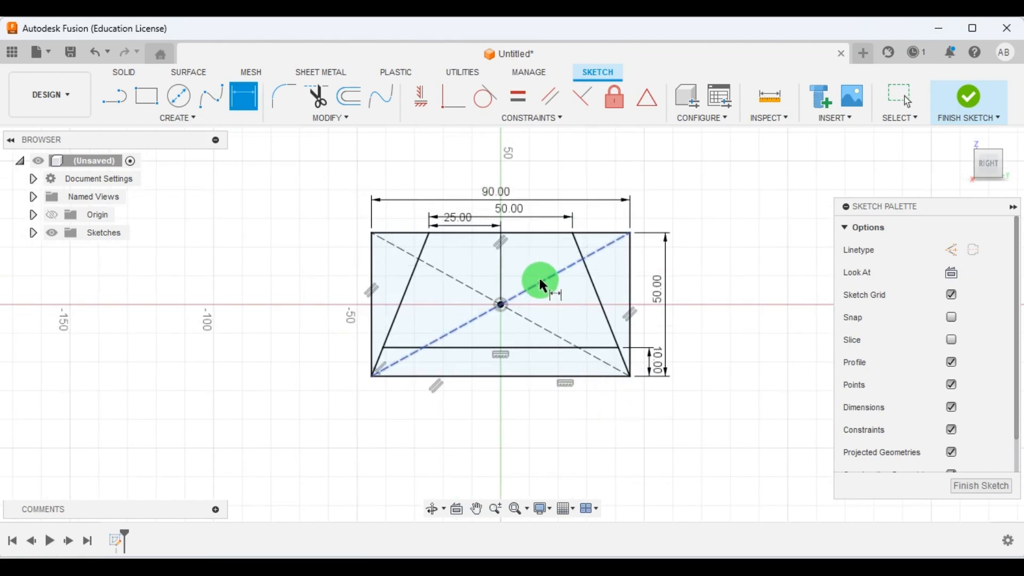
Step: Consult the reference drawing and draw a 40 mm diameter circle centred about 8 mm above the origin
{"action": "scroll", "coordinate": [540, 278], "scroll_direction": "up", "scroll_amount": 2}
{"action": "key", "text": "alt+Tab"}
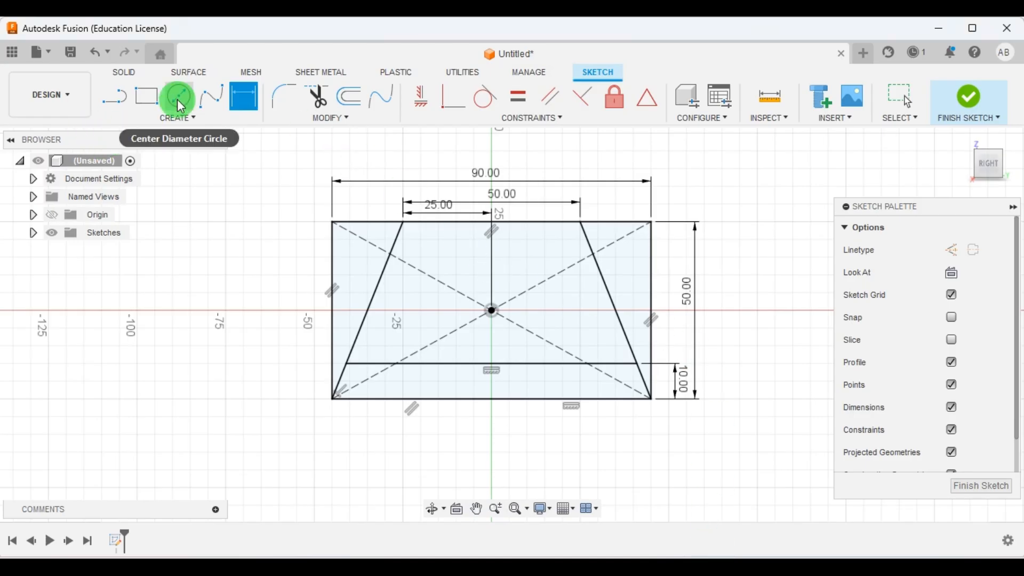
{"action": "left_click", "coordinate": [179, 96]}
{"action": "scroll", "coordinate": [478, 325], "scroll_direction": "up", "scroll_amount": 1}
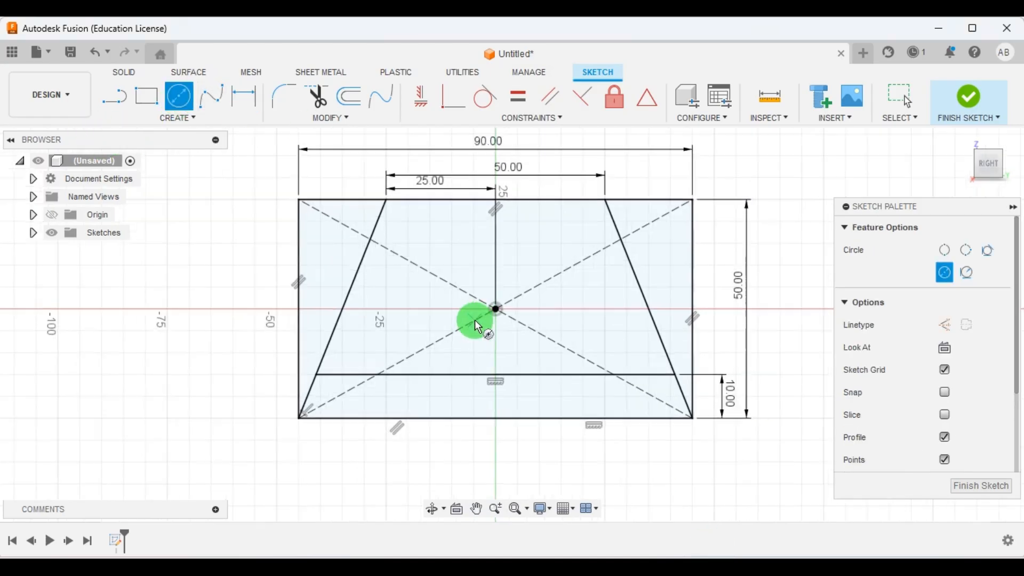
{"action": "left_click", "coordinate": [497, 275]}
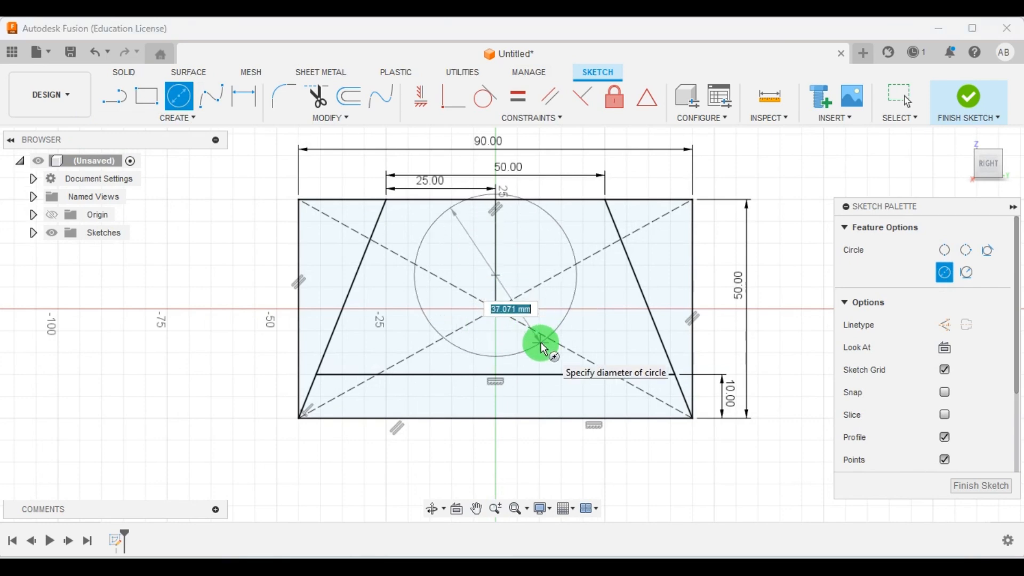
{"action": "key", "text": "Return"}
{"action": "key", "text": "Escape"}
{"action": "scroll", "coordinate": [494, 297], "scroll_direction": "down", "scroll_amount": 1}
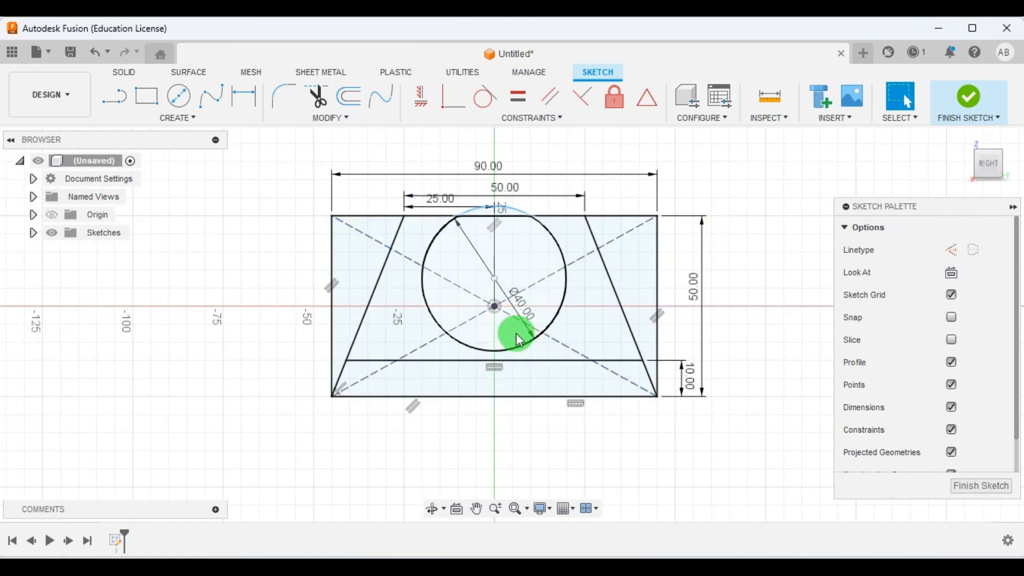
Step: Align the circle's centre vertically with the origin using a Horizontal/Vertical constraint
{"action": "left_click", "coordinate": [499, 309]}
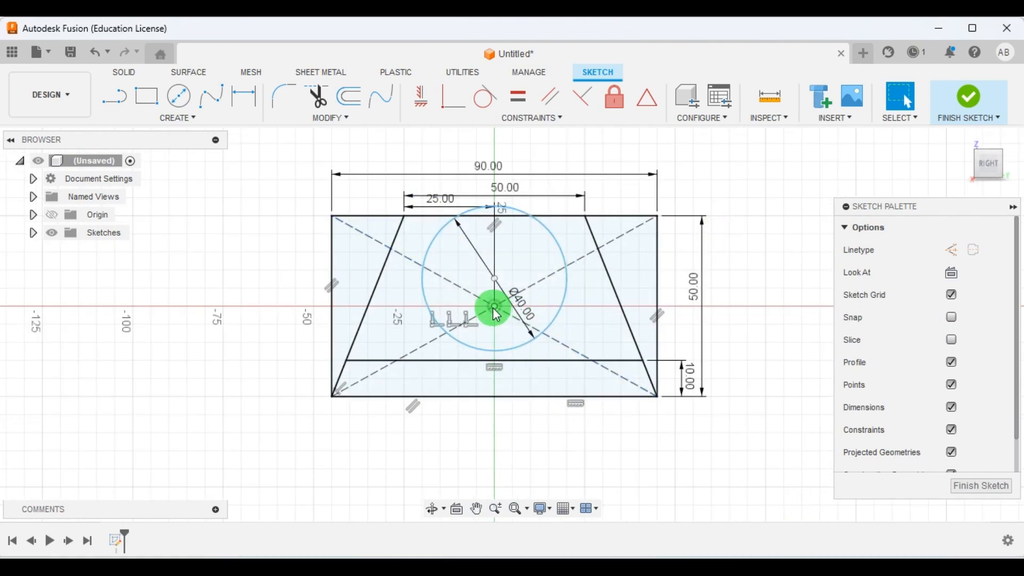
{"action": "left_click", "coordinate": [495, 278]}
{"action": "left_click", "coordinate": [421, 96]}
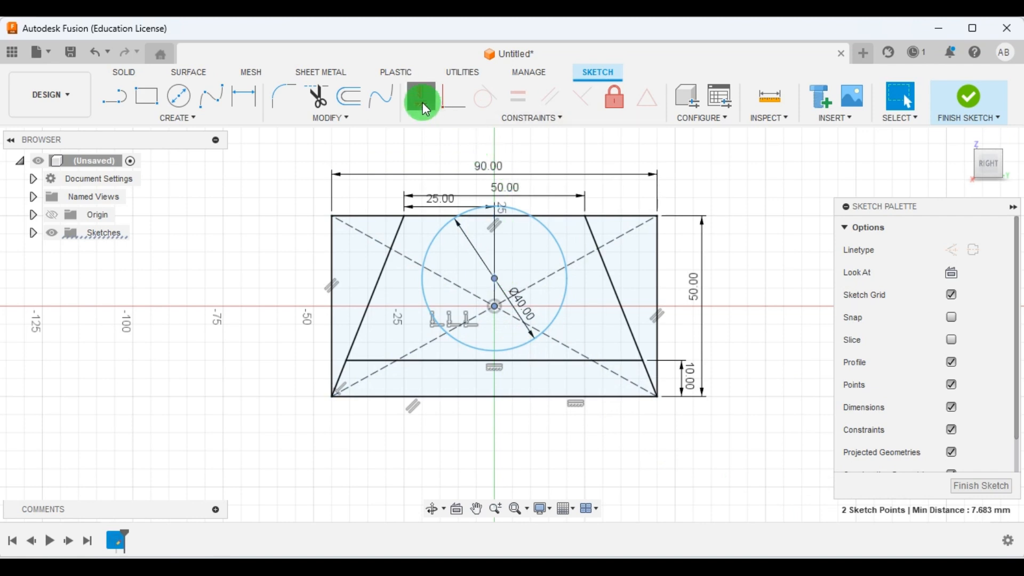
Step: Check the reference drawing and dimension the circle's centre 40 mm above the rectangle's lower edge
{"action": "left_click", "coordinate": [244, 96]}
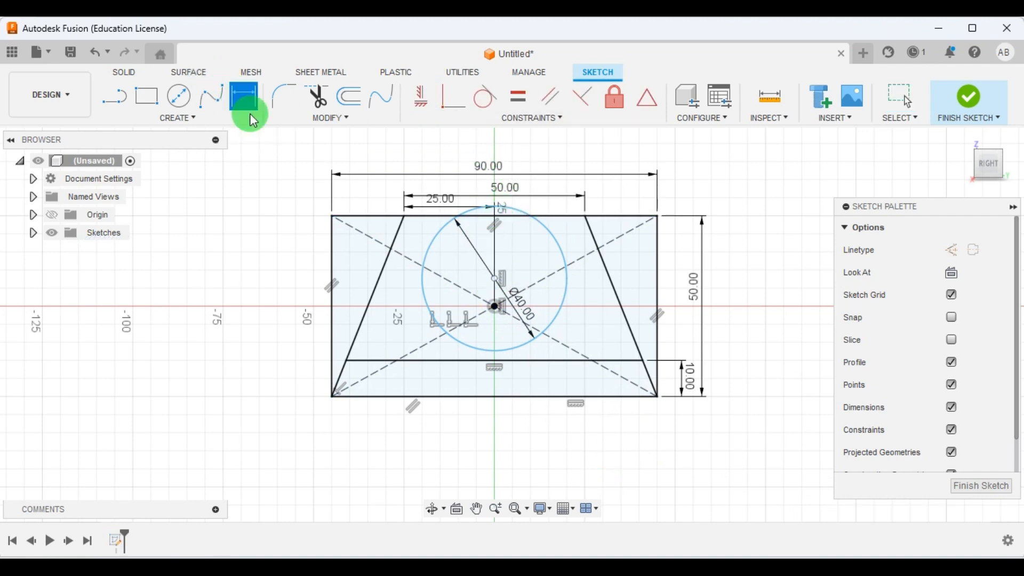
{"action": "left_click", "coordinate": [714, 557]}
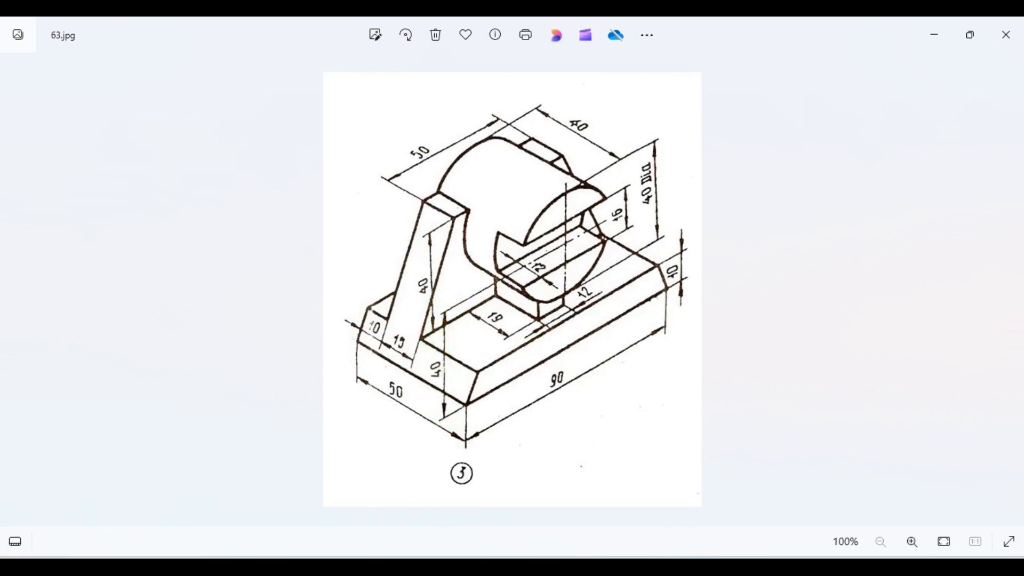
{"action": "left_click", "coordinate": [714, 556]}
{"action": "left_click", "coordinate": [478, 395]}
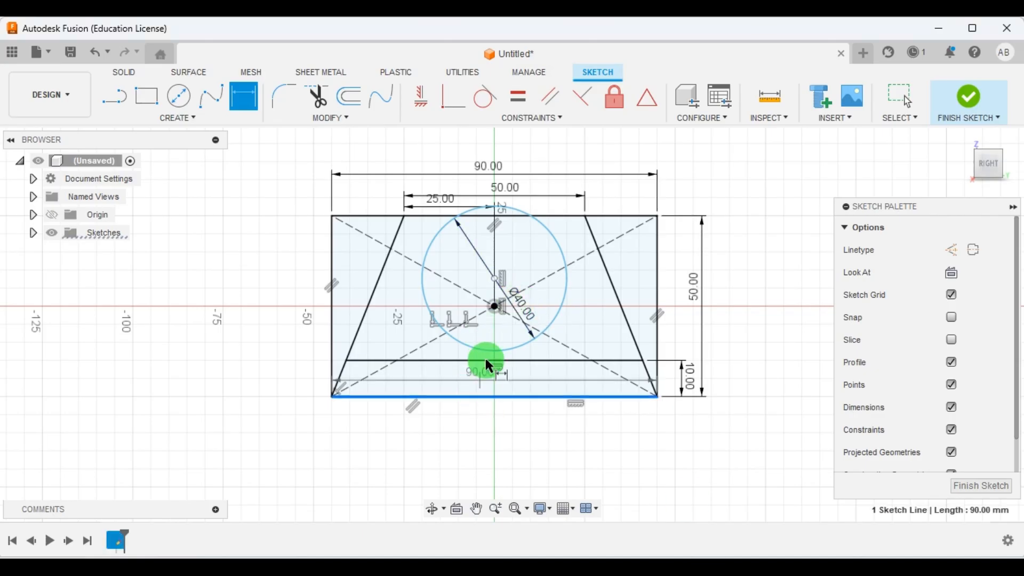
{"action": "left_click", "coordinate": [496, 279]}
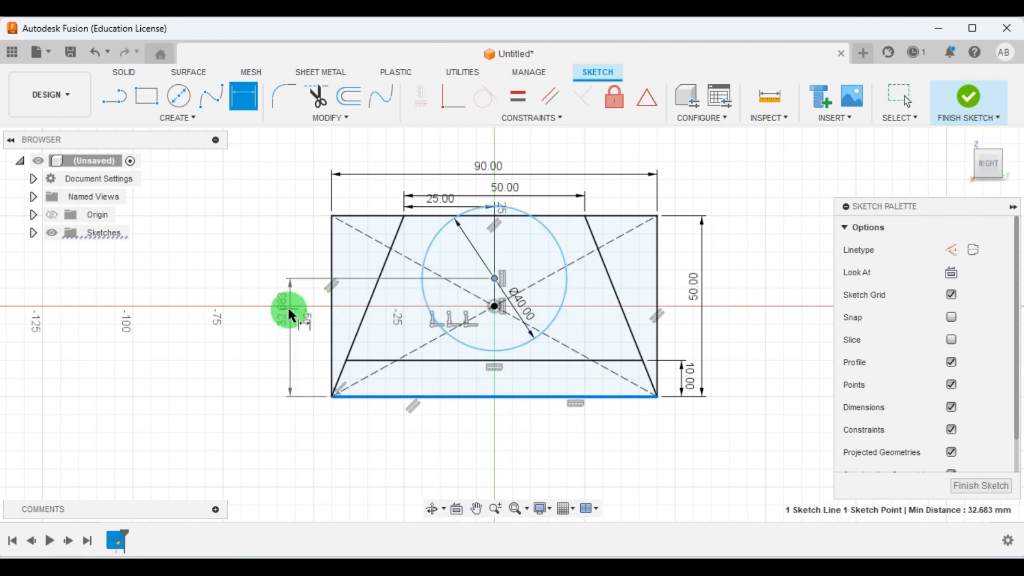
{"action": "left_click", "coordinate": [258, 327]}
{"action": "type", "text": "40"}
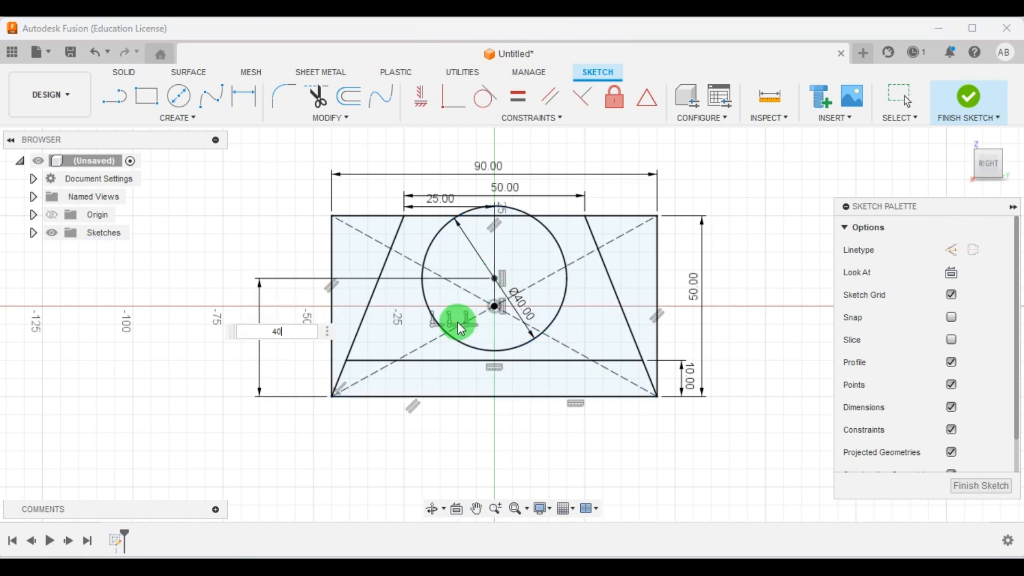
{"action": "key", "text": "Return"}
{"action": "scroll", "coordinate": [511, 290], "scroll_direction": "down", "scroll_amount": 3}
{"action": "scroll", "coordinate": [619, 272], "scroll_direction": "up", "scroll_amount": 2}
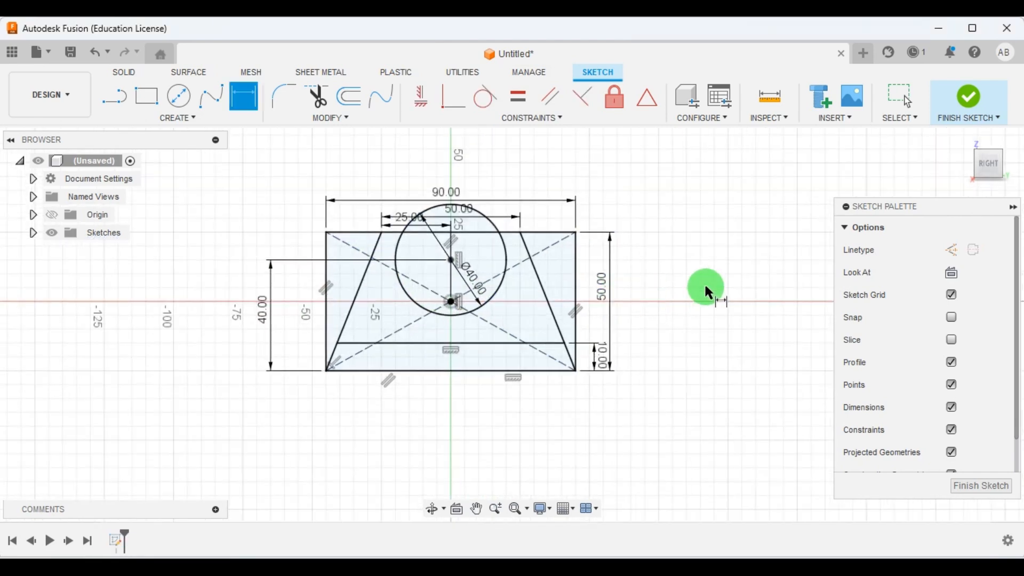
{"action": "scroll", "coordinate": [380, 269], "scroll_direction": "up", "scroll_amount": 1}
Step: Consult the reference drawing and draw two vertical lines about 10 mm long, either side of the axis, from the inner horizontal line up to the circle
{"action": "left_click", "coordinate": [739, 566]}
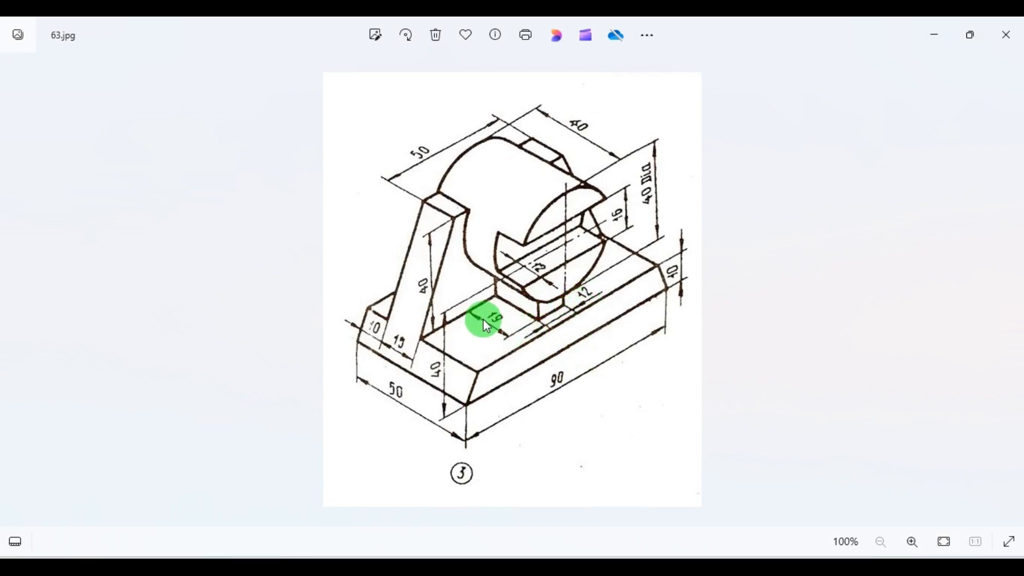
{"action": "left_click", "coordinate": [709, 553]}
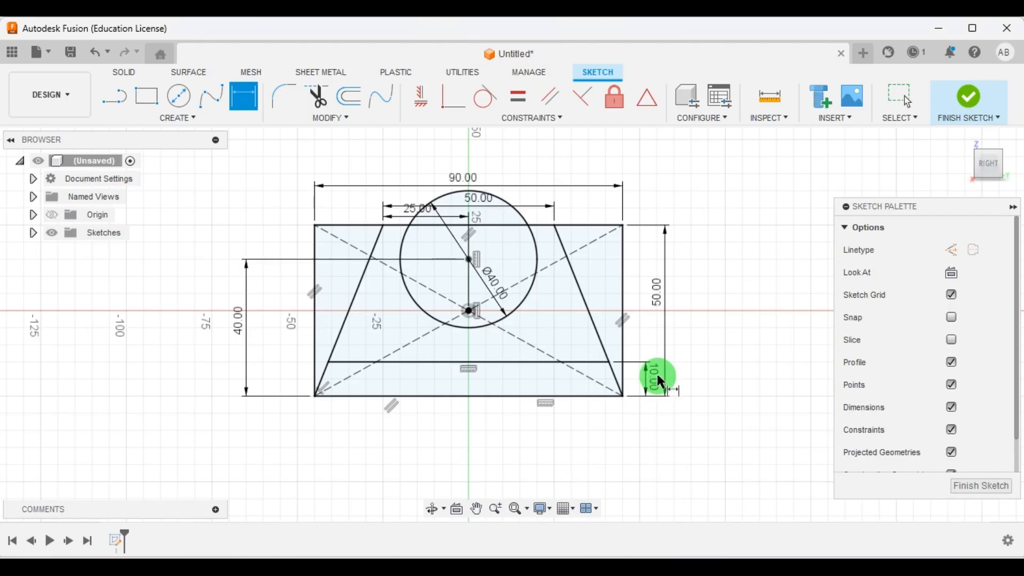
{"action": "left_click", "coordinate": [114, 96]}
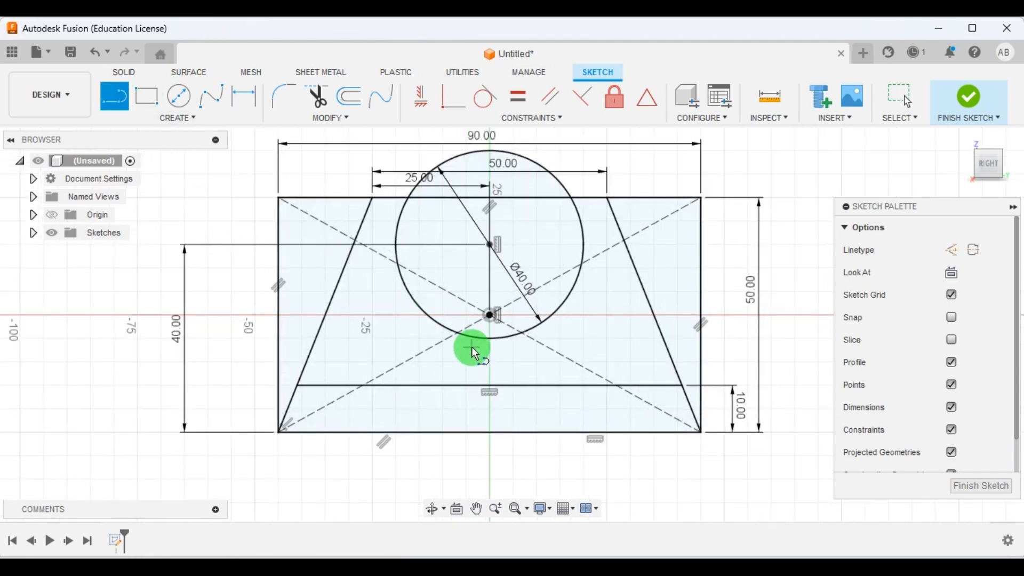
{"action": "left_click", "coordinate": [460, 385]}
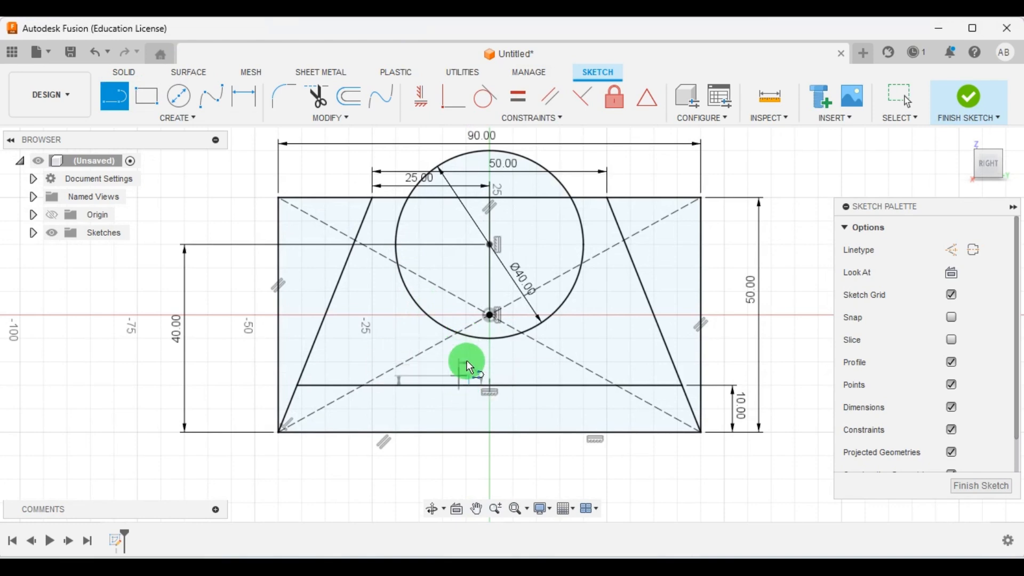
{"action": "scroll", "coordinate": [468, 384], "scroll_direction": "up", "scroll_amount": 4}
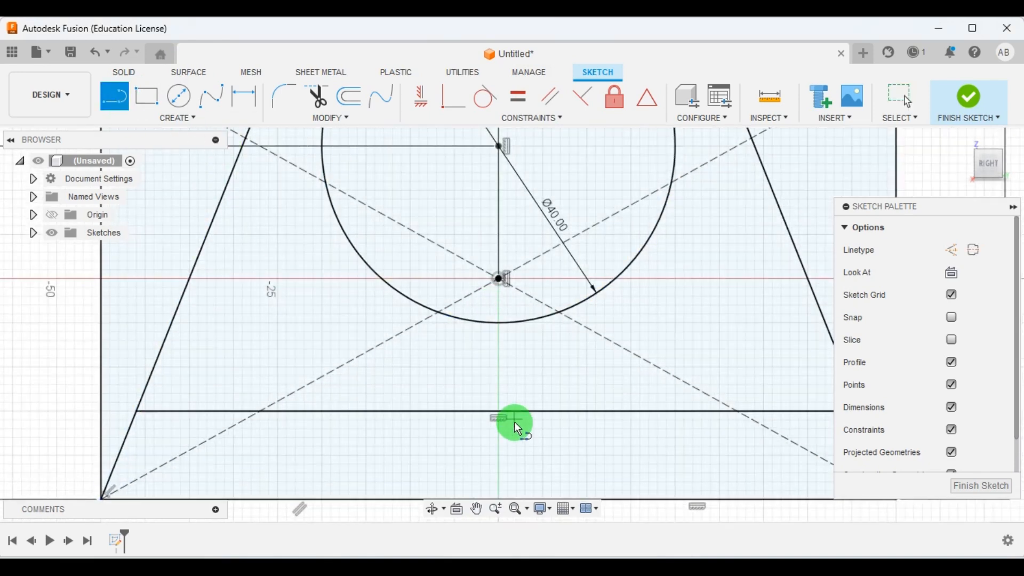
{"action": "left_click", "coordinate": [448, 411]}
{"action": "double_click", "coordinate": [450, 320]}
{"action": "left_click", "coordinate": [538, 411]}
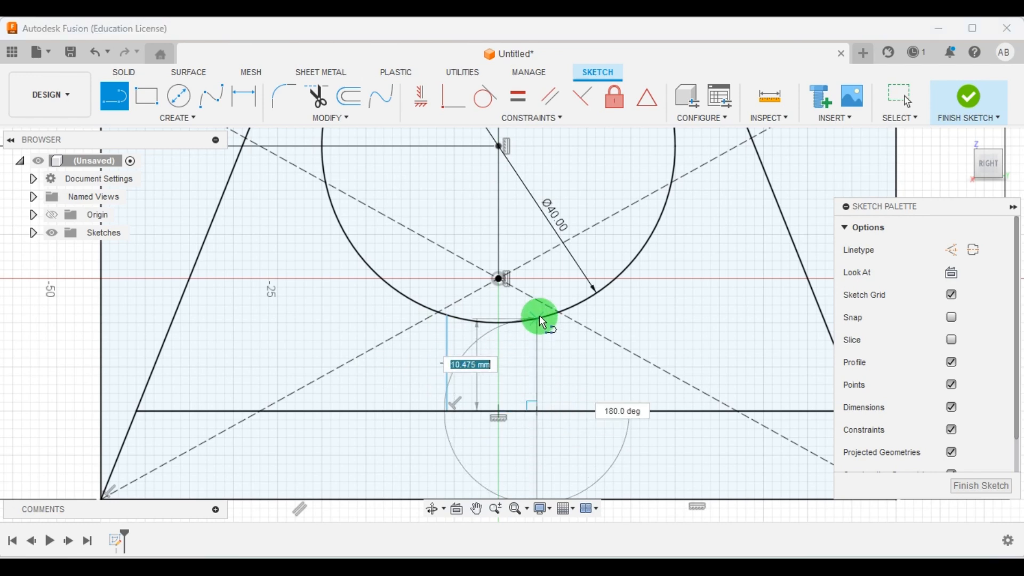
{"action": "double_click", "coordinate": [539, 318]}
{"action": "scroll", "coordinate": [408, 261], "scroll_direction": "down", "scroll_amount": 5}
{"action": "key", "text": "Escape"}
Step: Dimension the spacing between the two short vertical lines under the circle to 12 mm
{"action": "left_click", "coordinate": [243, 97]}
{"action": "scroll", "coordinate": [456, 357], "scroll_direction": "up", "scroll_amount": 3}
{"action": "left_click", "coordinate": [426, 312]}
{"action": "left_click", "coordinate": [492, 314]}
{"action": "left_click", "coordinate": [447, 371]}
{"action": "type", "text": "1"}
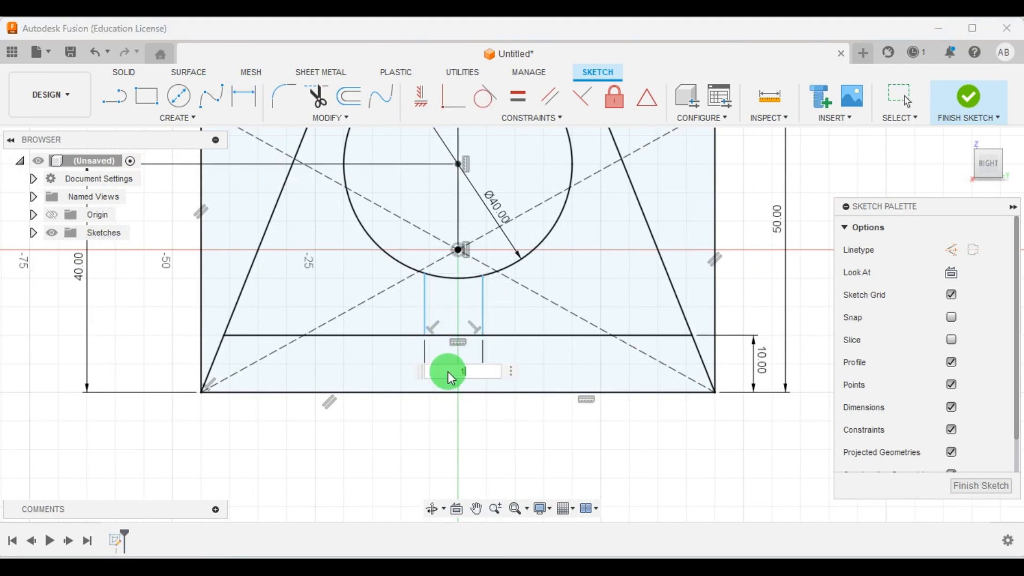
{"action": "type", "text": "2"}
{"action": "key", "text": "Return"}
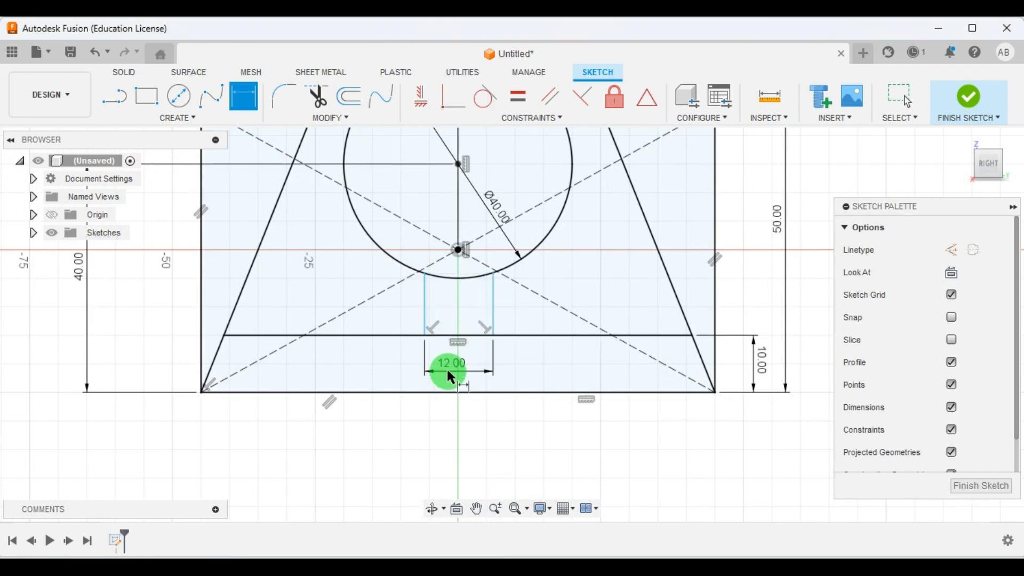
Step: Centre the pair of vertical lines by dimensioning the left one 6 mm from the origin
{"action": "left_click", "coordinate": [457, 250]}
{"action": "left_click", "coordinate": [430, 319]}
{"action": "scroll", "coordinate": [454, 353], "scroll_direction": "up", "scroll_amount": 5}
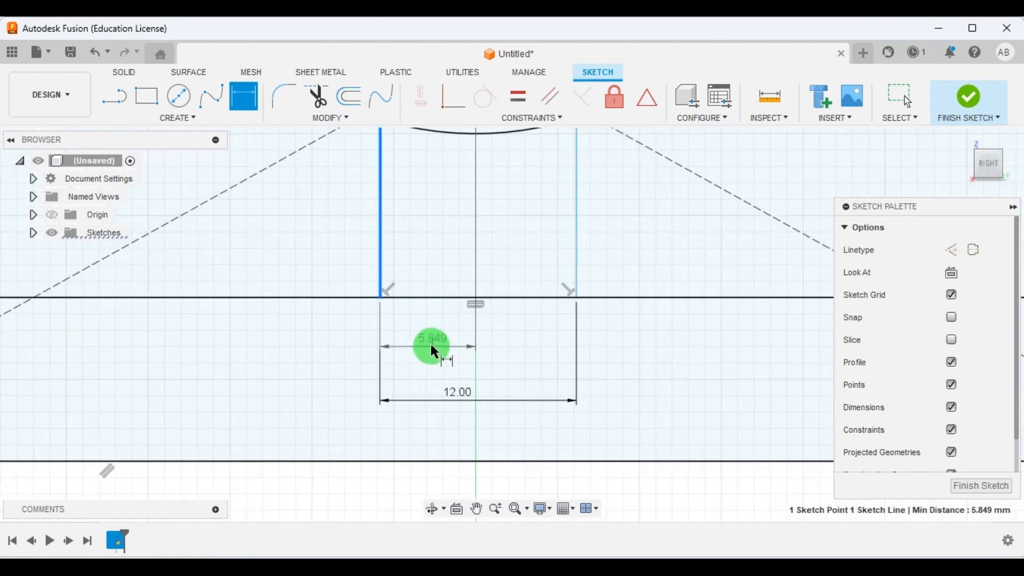
{"action": "left_click", "coordinate": [436, 345]}
{"action": "type", "text": "6"}
{"action": "key", "text": "Return"}
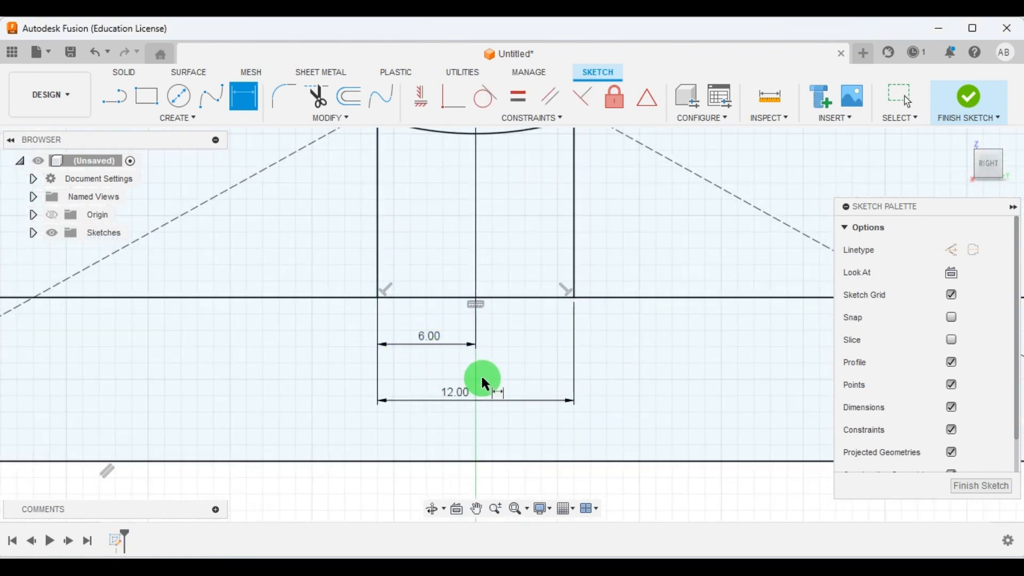
{"action": "scroll", "coordinate": [478, 376], "scroll_direction": "down", "scroll_amount": 5}
{"action": "scroll", "coordinate": [583, 288], "scroll_direction": "up", "scroll_amount": 4}
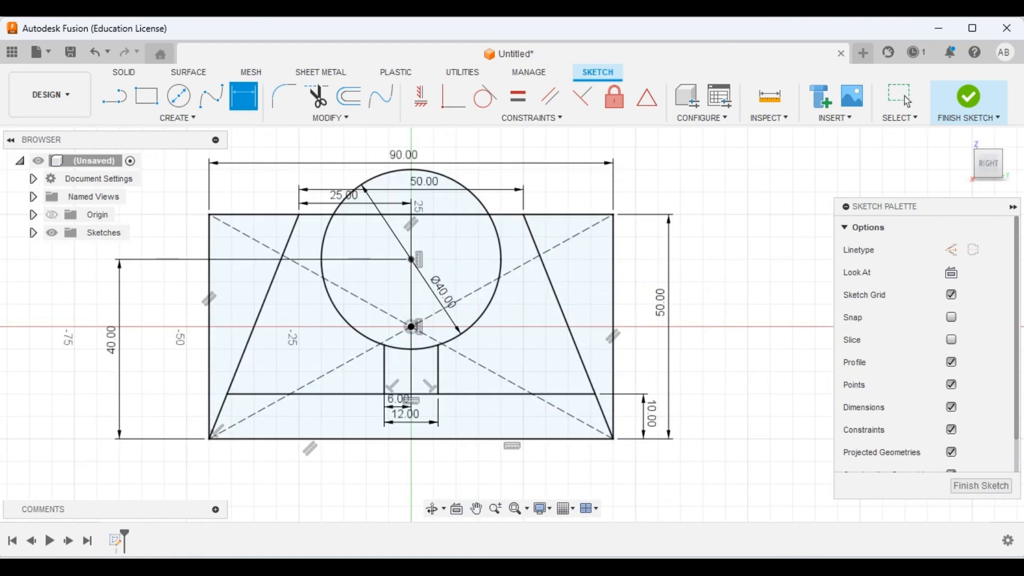
Step: Consult the reference drawing and draw two horizontal lines across the circle, about 12 mm apart, one above and one below its centre
{"action": "left_click", "coordinate": [581, 566]}
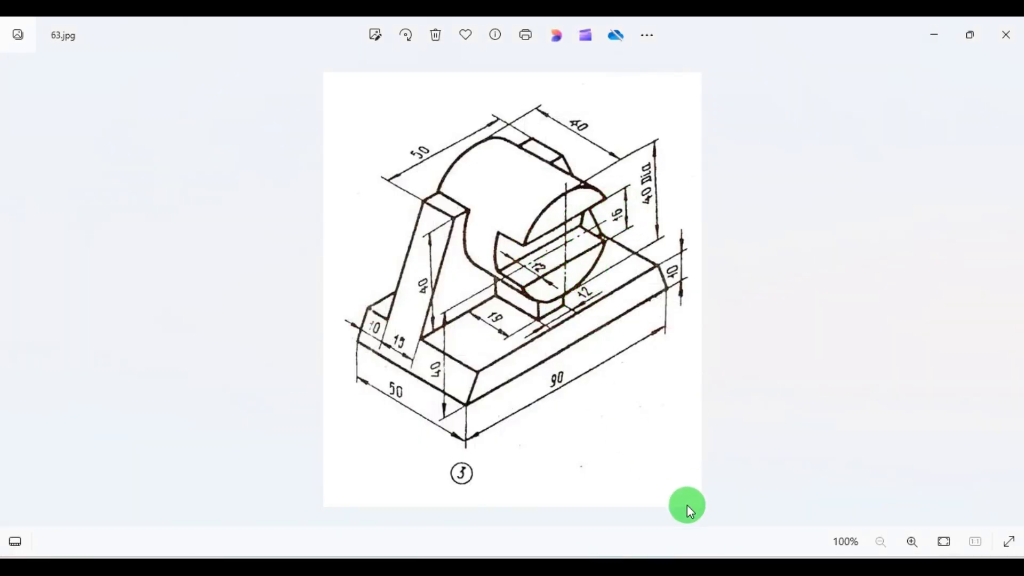
{"action": "left_click", "coordinate": [717, 571]}
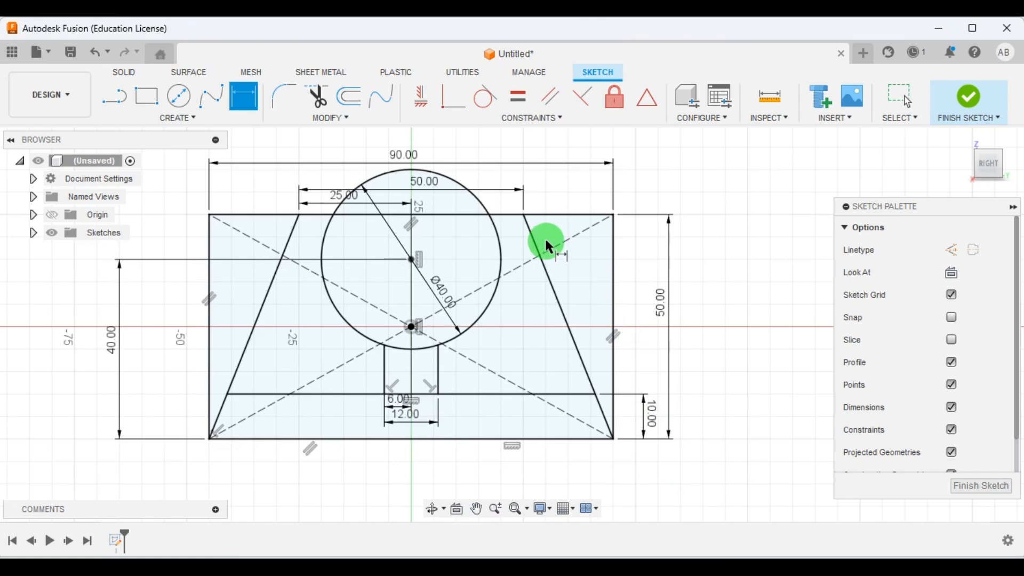
{"action": "left_click", "coordinate": [121, 101]}
{"action": "scroll", "coordinate": [318, 282], "scroll_direction": "up", "scroll_amount": 1}
{"action": "scroll", "coordinate": [320, 288], "scroll_direction": "up", "scroll_amount": 1}
{"action": "left_click", "coordinate": [331, 222]}
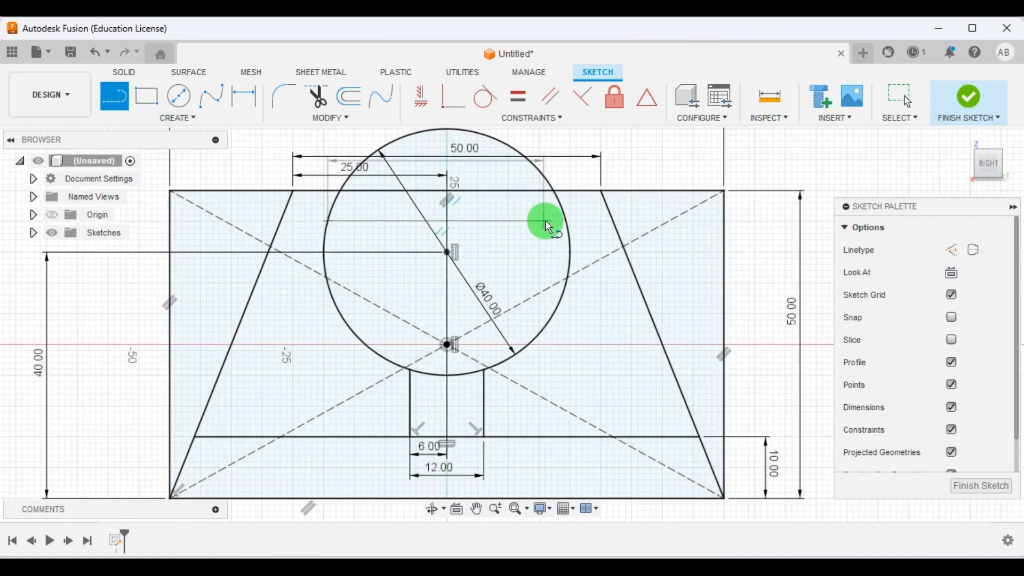
{"action": "double_click", "coordinate": [571, 224]}
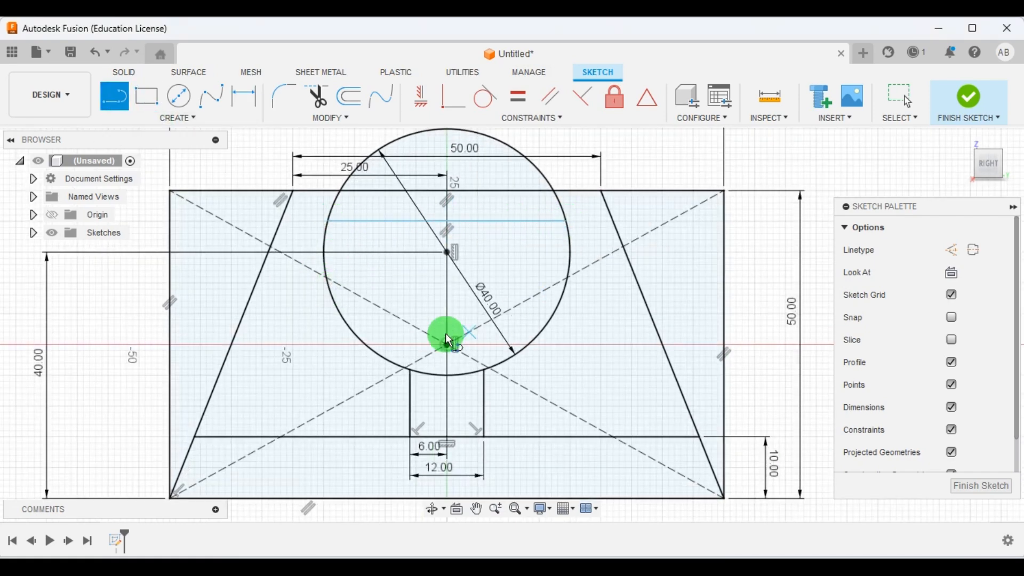
{"action": "left_click", "coordinate": [336, 298]}
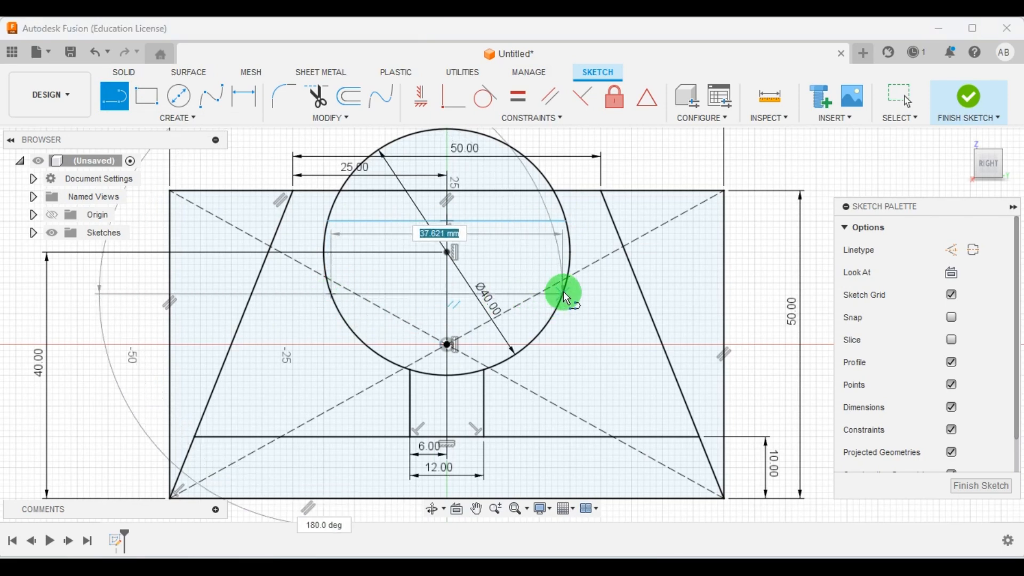
{"action": "double_click", "coordinate": [566, 297]}
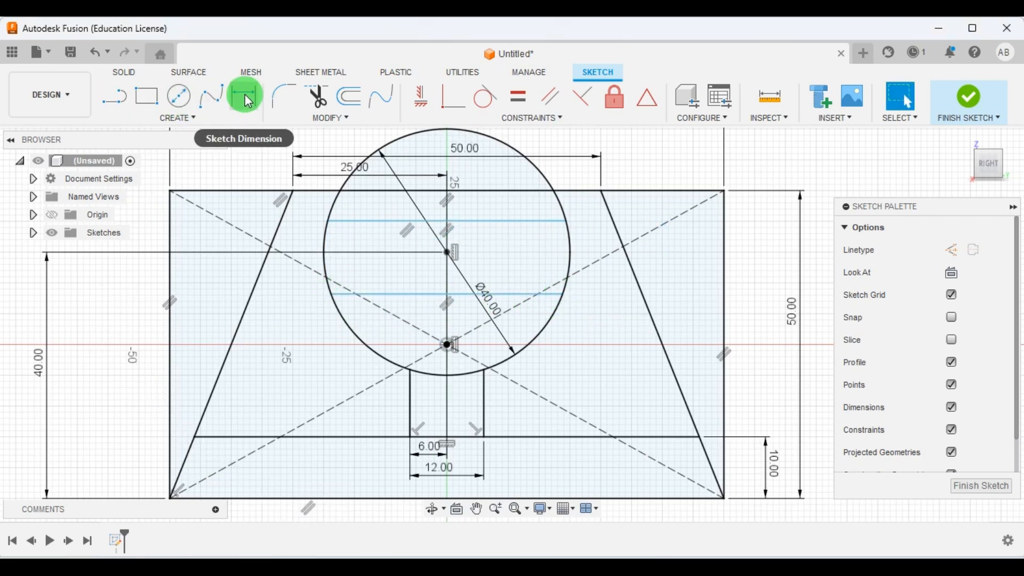
Step: Dimension the distance between the two horizontal lines inside the circle to 16 mm
{"action": "left_click", "coordinate": [244, 96]}
{"action": "scroll", "coordinate": [601, 283], "scroll_direction": "up", "scroll_amount": 2}
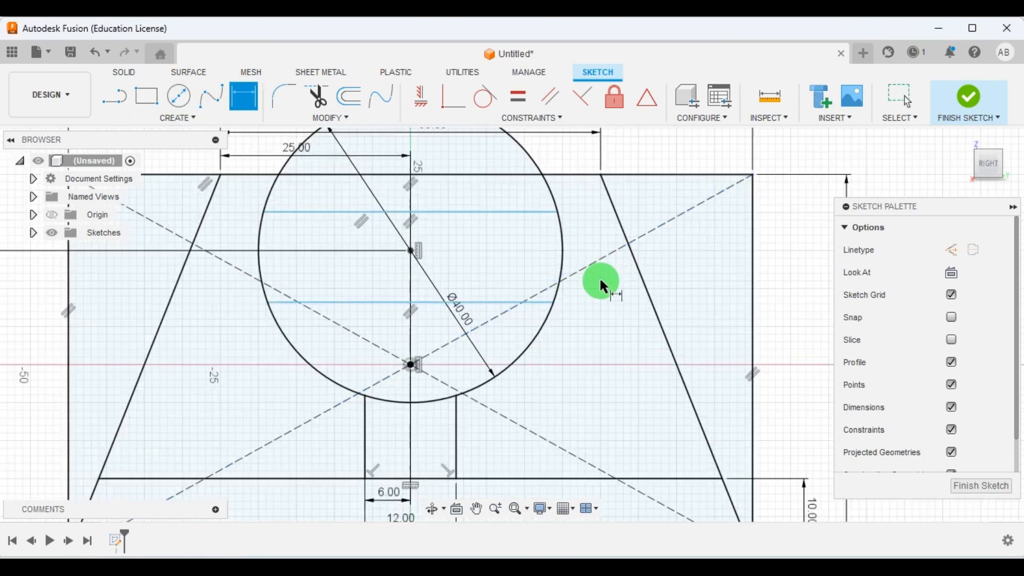
{"action": "left_click", "coordinate": [532, 302]}
{"action": "left_click", "coordinate": [536, 212]}
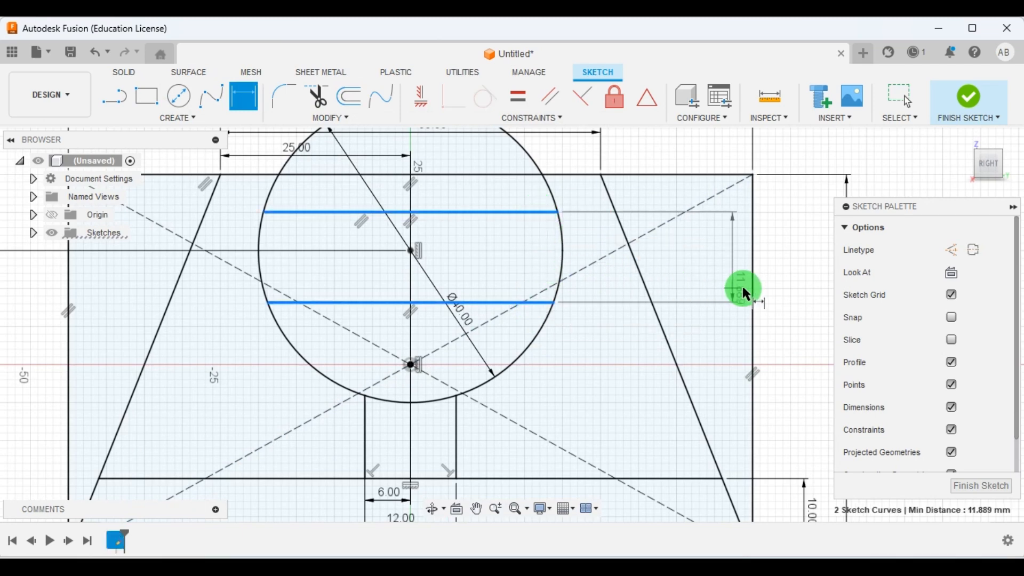
{"action": "left_click", "coordinate": [789, 277]}
{"action": "type", "text": "16"}
{"action": "key", "text": "Return"}
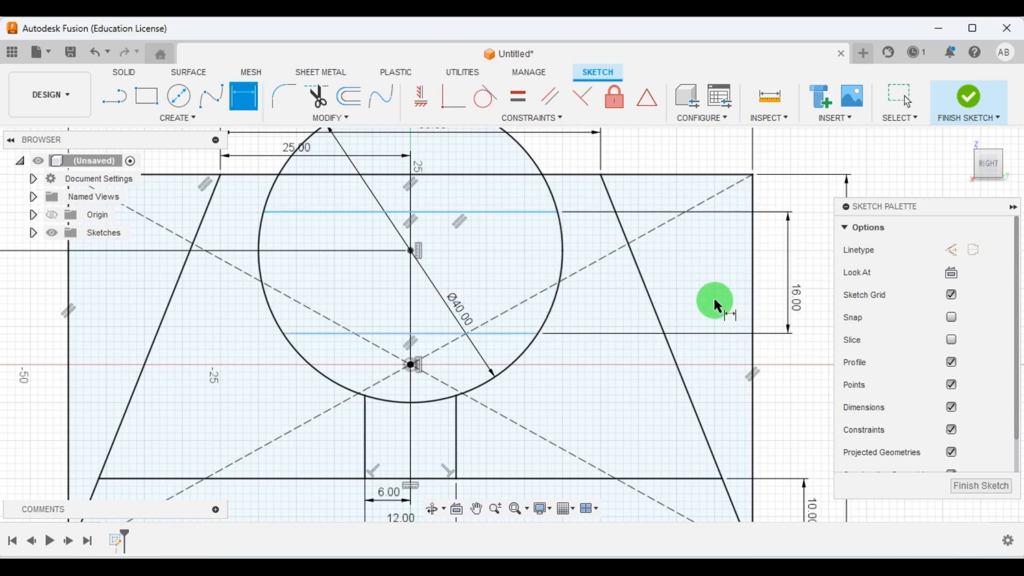
Step: Dimension the circle's upper horizontal line 8 mm from the circle's centre and finish the sketch
{"action": "left_click", "coordinate": [411, 250]}
{"action": "left_click", "coordinate": [526, 213]}
{"action": "left_click", "coordinate": [769, 235]}
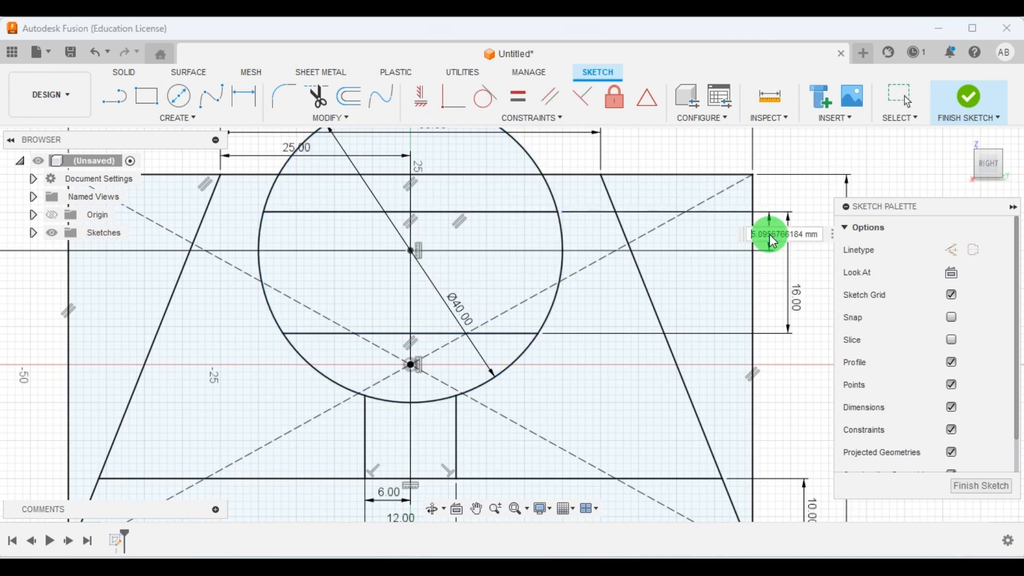
{"action": "type", "text": "8"}
{"action": "key", "text": "Return"}
{"action": "scroll", "coordinate": [599, 287], "scroll_direction": "down", "scroll_amount": 5}
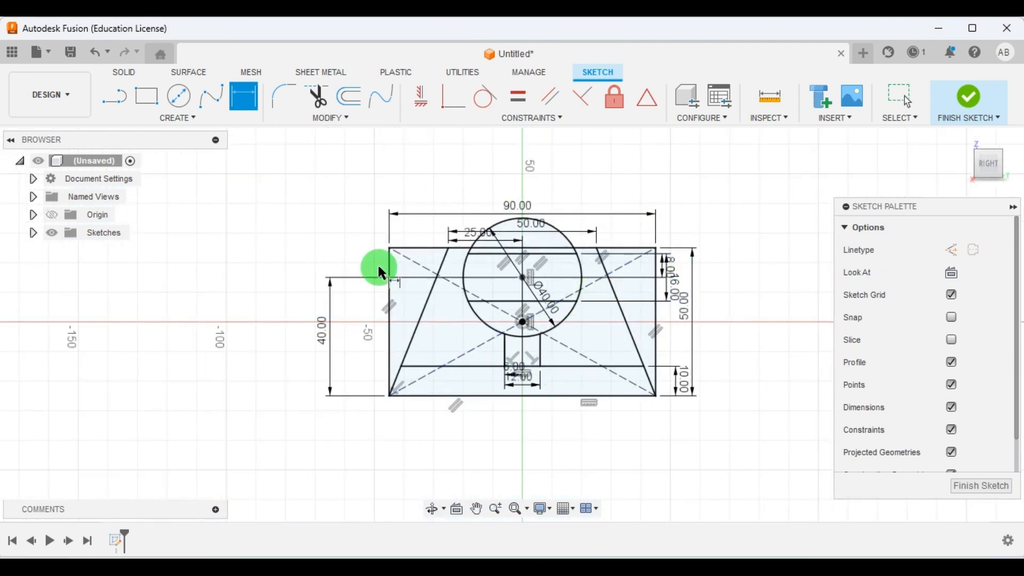
{"action": "left_click", "coordinate": [979, 486]}
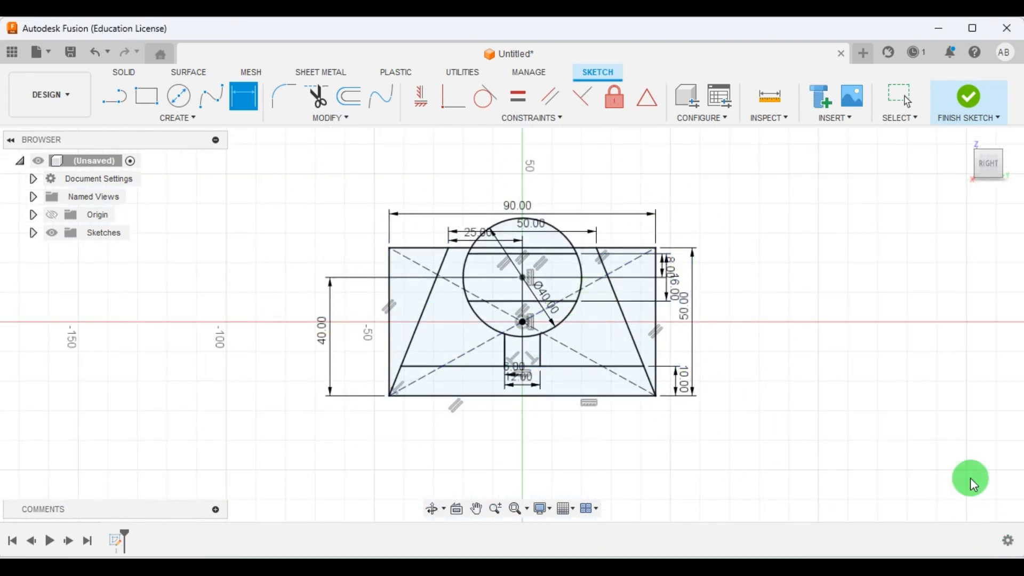
Step: Check the reference drawing and extrude the trapezoidal base strip at the sketch's lower edge 50 mm as a new body
{"action": "mouse_move", "coordinate": [709, 318]}
{"action": "middle_mouse_down", "text": "shift"}
{"action": "mouse_move", "coordinate": [809, 334]}
{"action": "mouse_move", "coordinate": [812, 343]}
{"action": "middle_mouse_up", "text": "shift"}
{"action": "scroll", "coordinate": [298, 298], "scroll_direction": "up", "scroll_amount": 3}
{"action": "scroll", "coordinate": [411, 323], "scroll_direction": "down", "scroll_amount": 4}
{"action": "scroll", "coordinate": [909, 350], "scroll_direction": "up", "scroll_amount": 3}
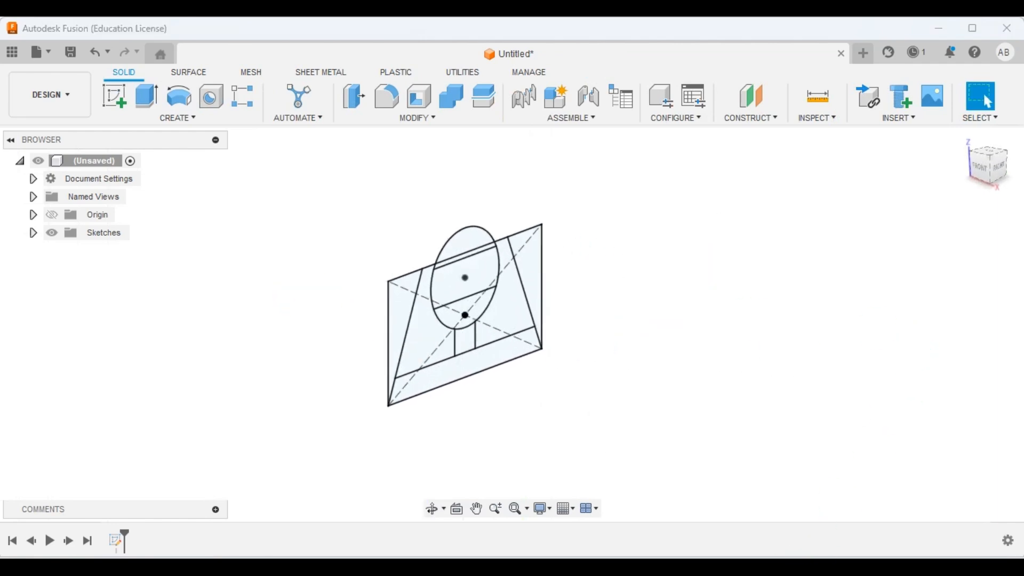
{"action": "left_click", "coordinate": [793, 567]}
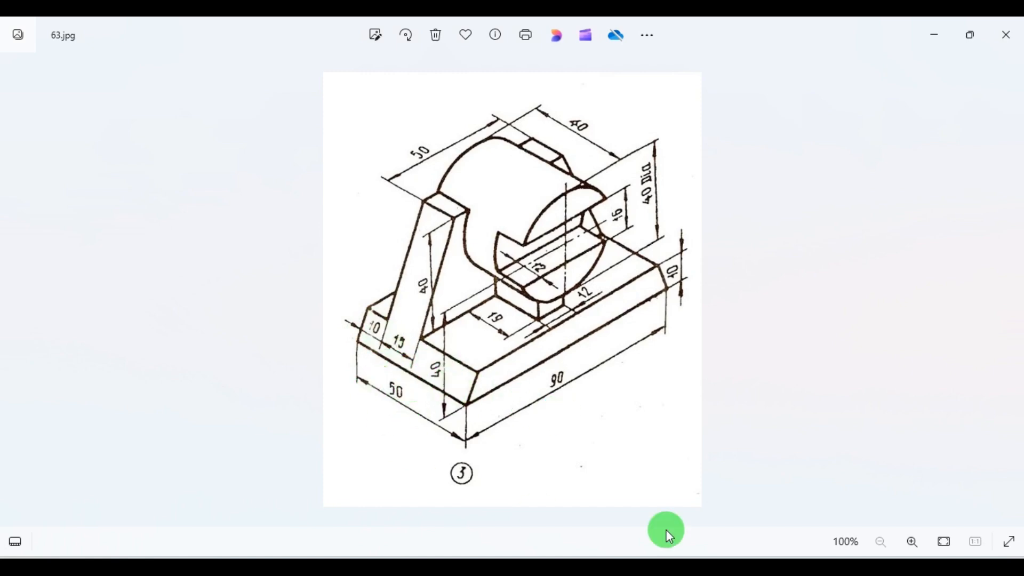
{"action": "left_click", "coordinate": [707, 569]}
{"action": "left_click", "coordinate": [146, 97]}
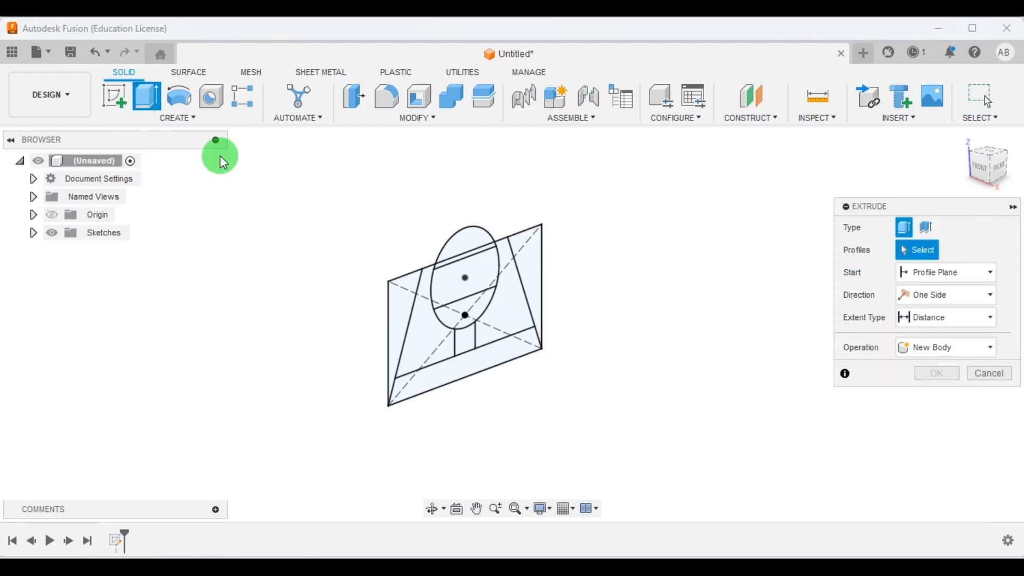
{"action": "left_click", "coordinate": [466, 363]}
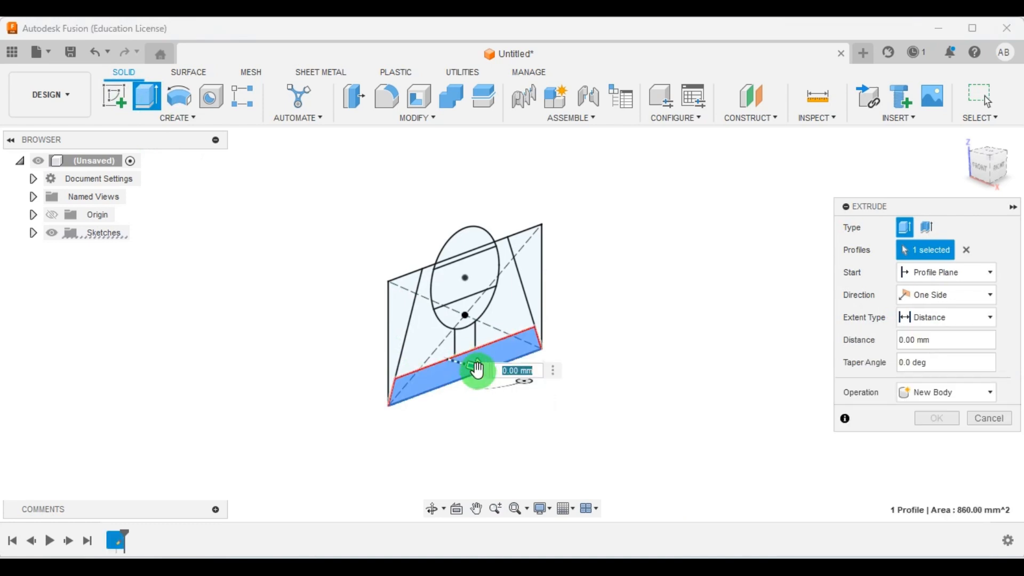
{"action": "left_click_drag", "start_coordinate": [472, 367], "coordinate": [552, 394]}
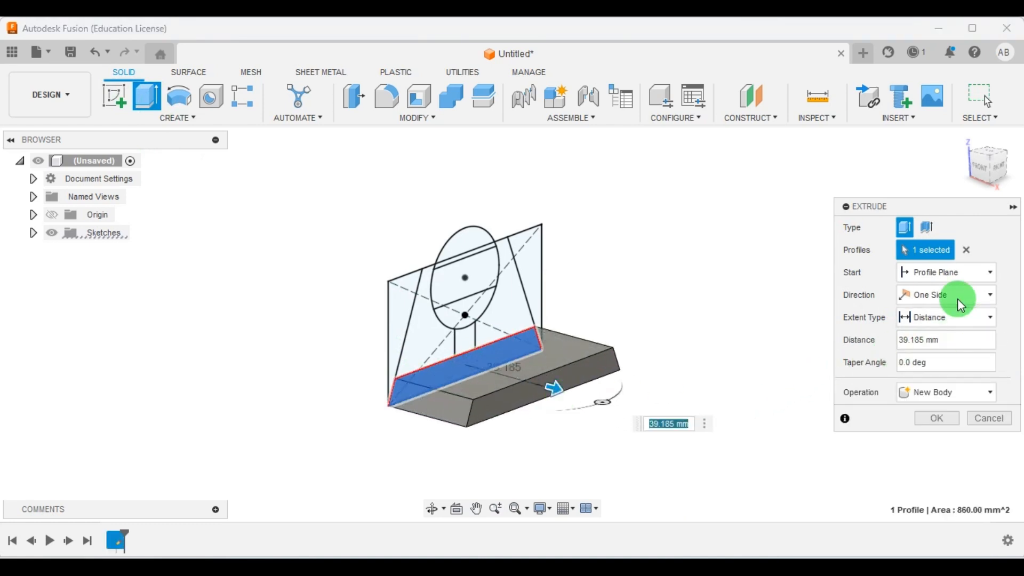
{"action": "double_click", "coordinate": [965, 338]}
{"action": "type", "text": "50"}
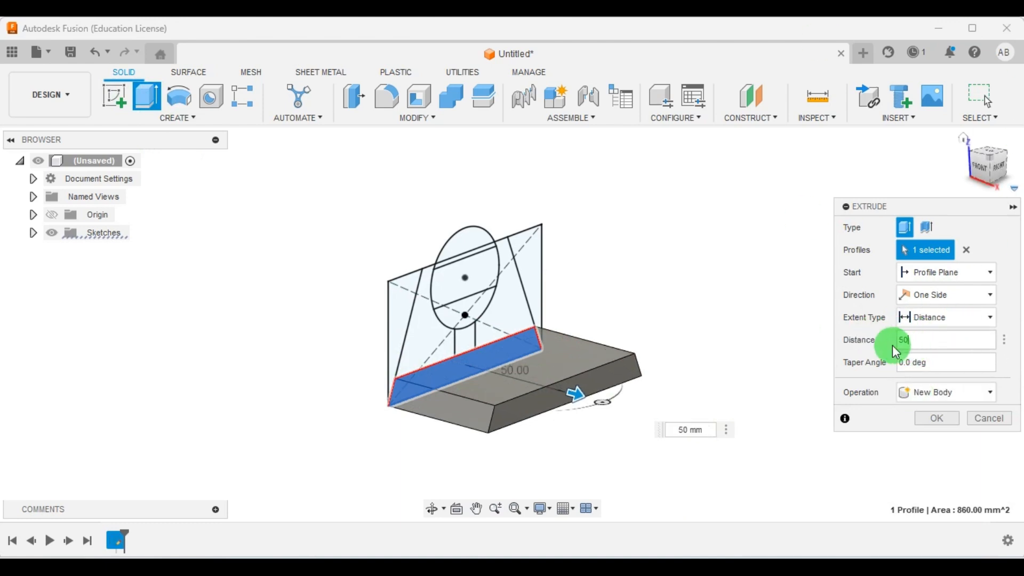
{"action": "left_click", "coordinate": [938, 421]}
Step: Make the profile sketch visible again behind the extruded base
{"action": "middle_click_drag", "start_coordinate": [624, 236], "coordinate": [584, 355], "text": "shift"}
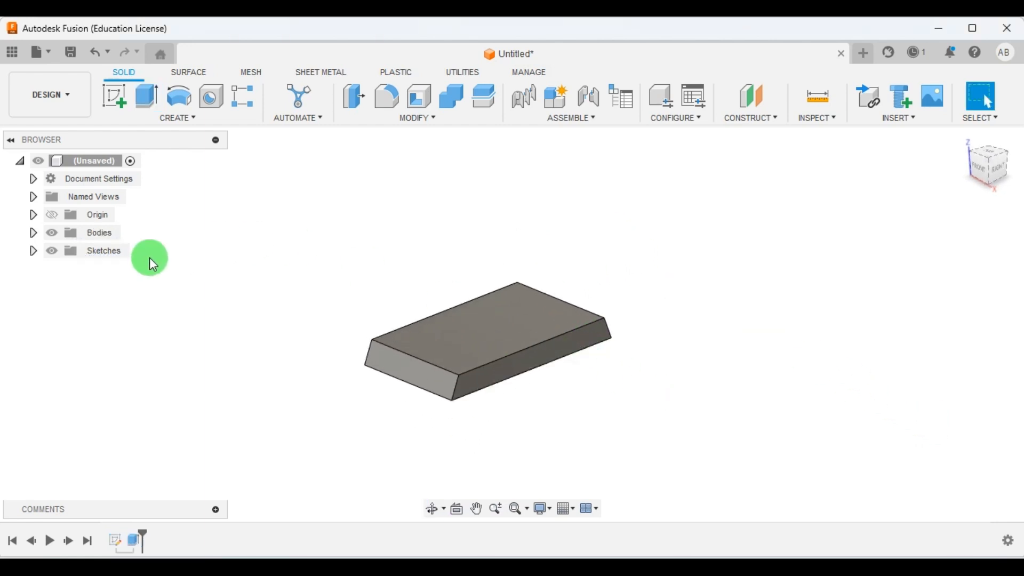
{"action": "left_click", "coordinate": [34, 251]}
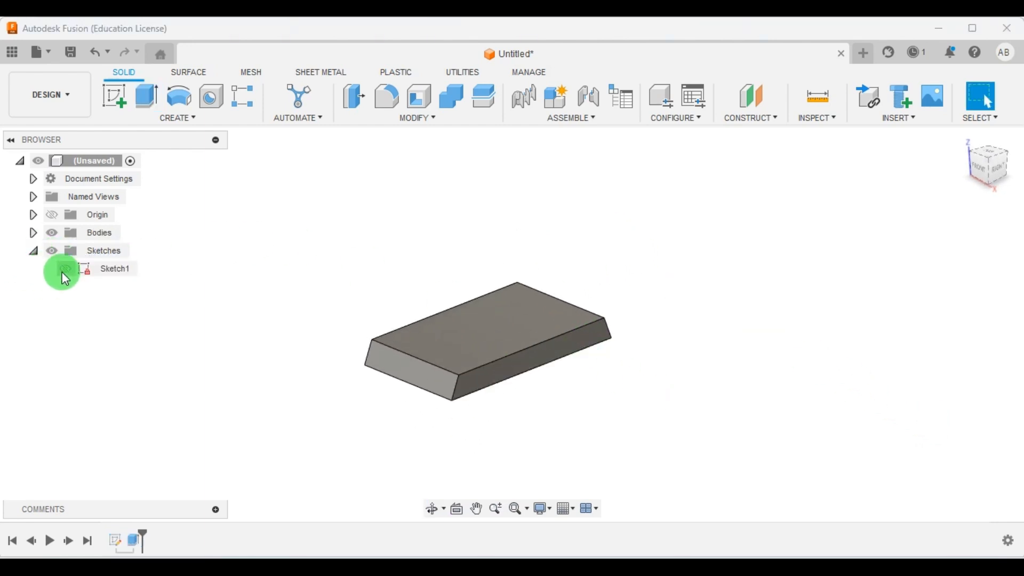
{"action": "left_click", "coordinate": [65, 270]}
{"action": "middle_click_drag", "start_coordinate": [574, 281], "coordinate": [610, 321], "text": "shift"}
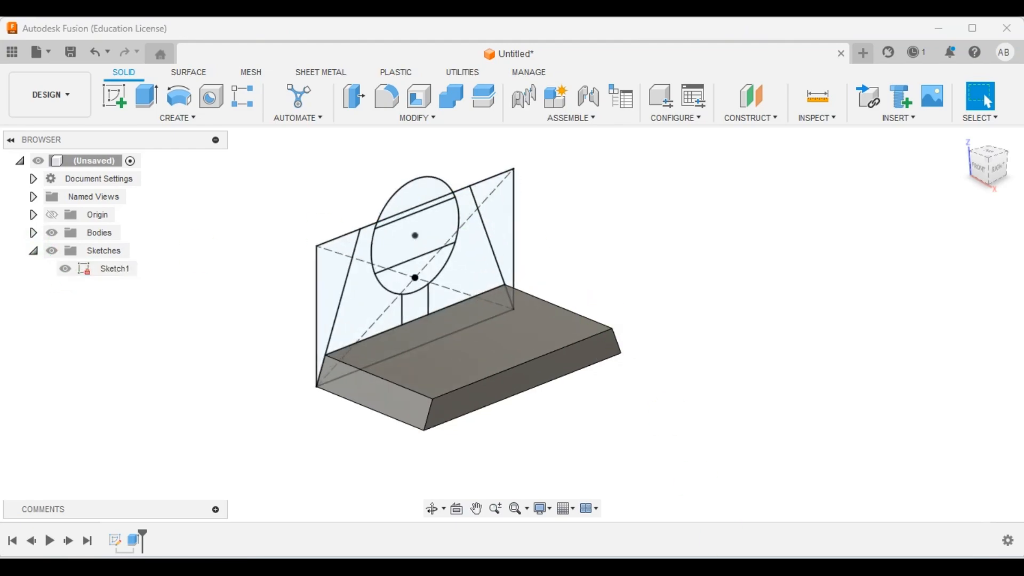
Step: Consult the reference drawing and select both sloped support regions and the pedestal region between them for a new Extrude
{"action": "left_click", "coordinate": [712, 565]}
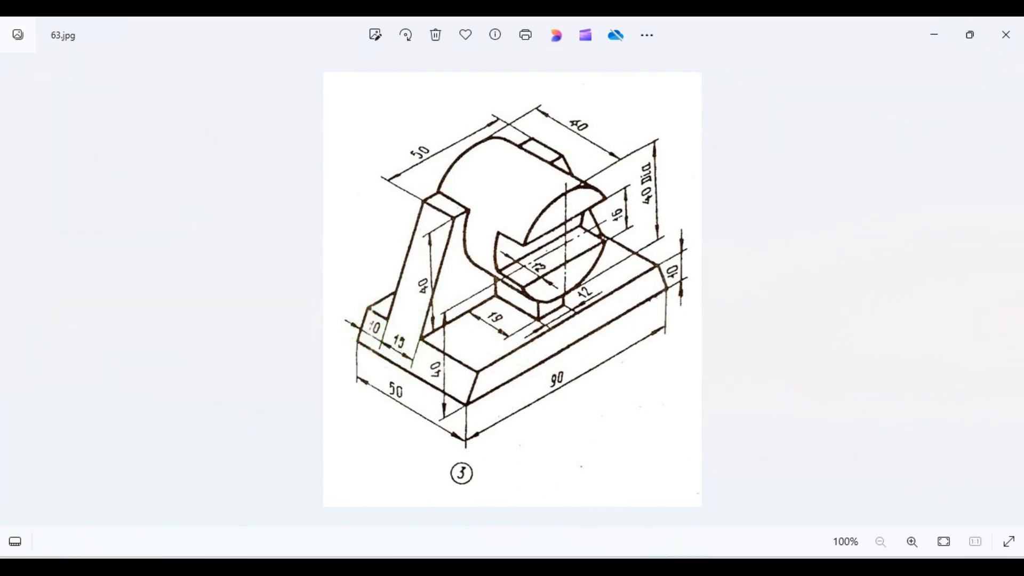
{"action": "left_click", "coordinate": [707, 566]}
{"action": "left_click", "coordinate": [143, 96]}
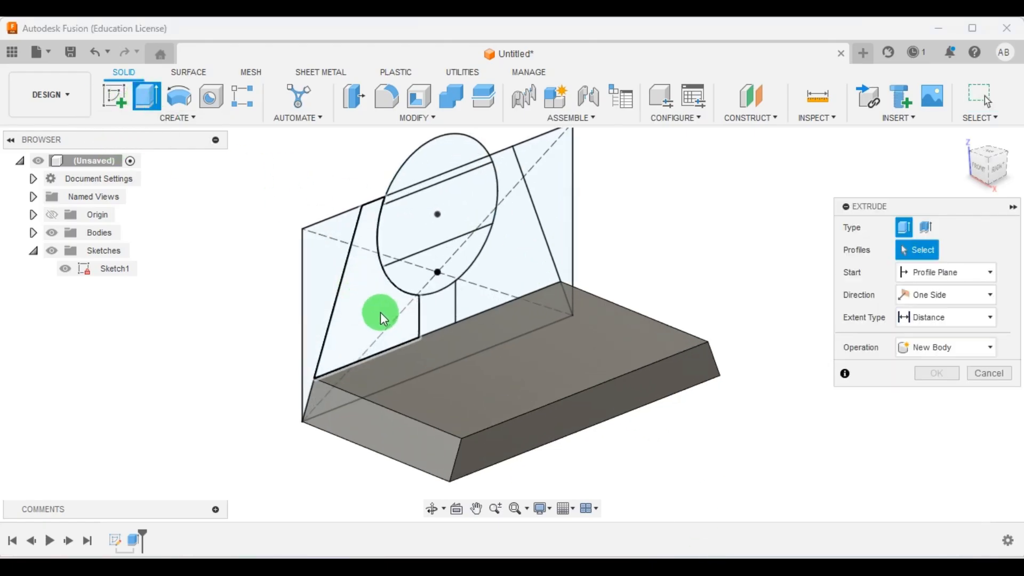
{"action": "left_click", "coordinate": [366, 289]}
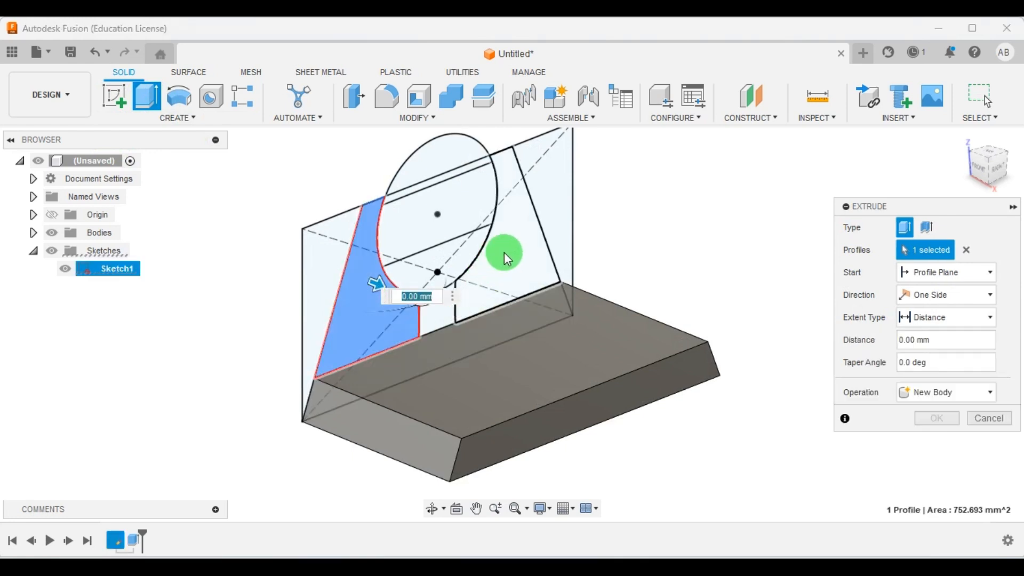
{"action": "left_click", "coordinate": [506, 226]}
{"action": "left_click", "coordinate": [438, 309]}
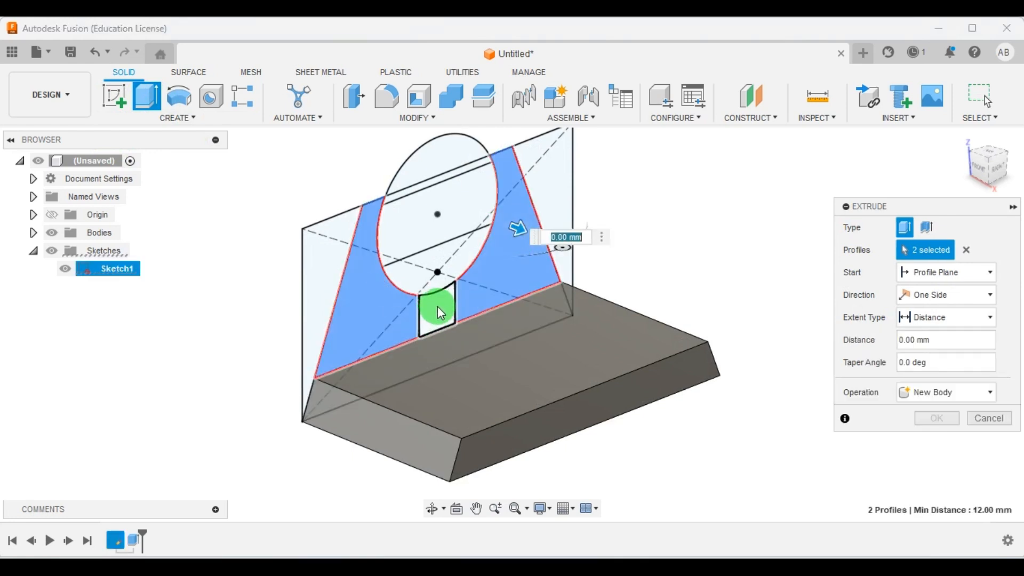
{"action": "scroll", "coordinate": [531, 267], "scroll_direction": "down", "scroll_amount": 3}
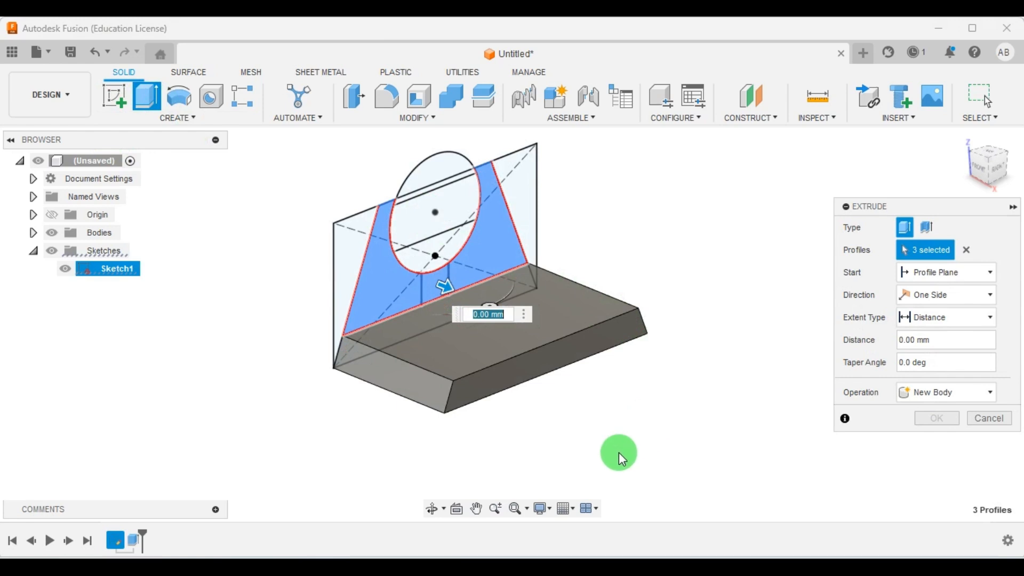
{"action": "middle_click_drag", "start_coordinate": [636, 419], "coordinate": [684, 413], "text": "shift"}
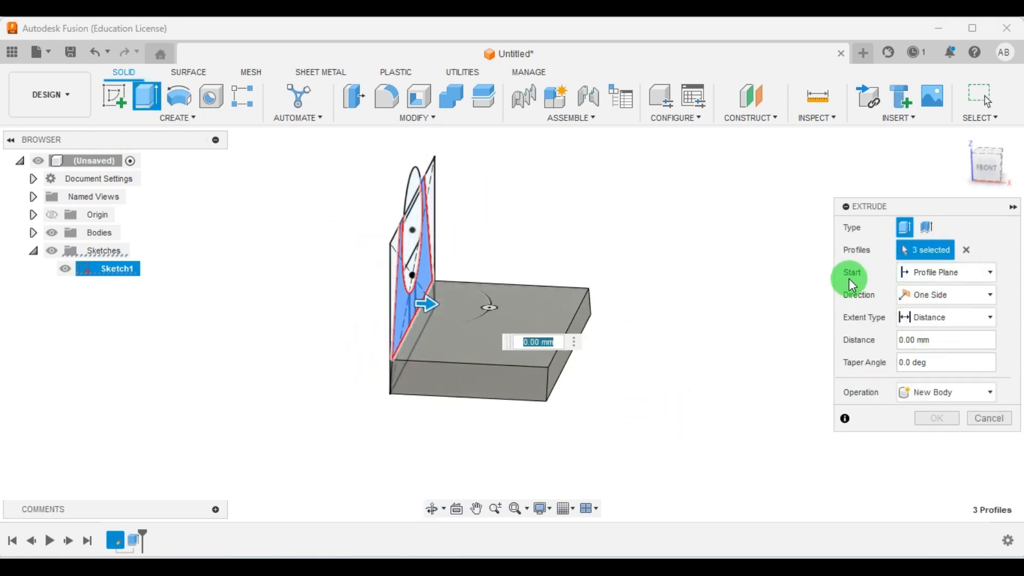
Step: Start the support extrusion at a 10 mm offset from the profile plane, following the reference drawing
{"action": "left_click", "coordinate": [943, 274]}
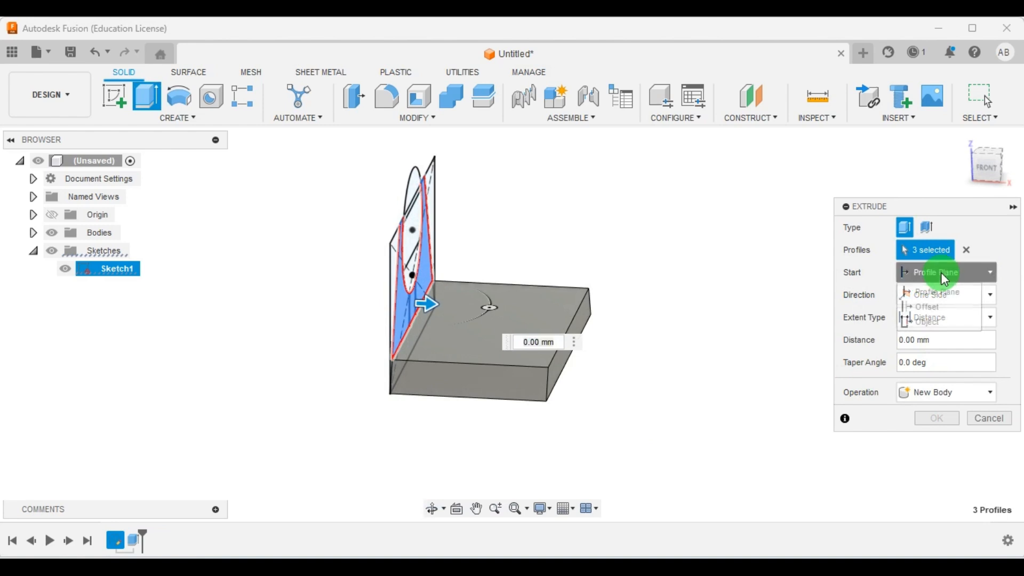
{"action": "left_click", "coordinate": [936, 308]}
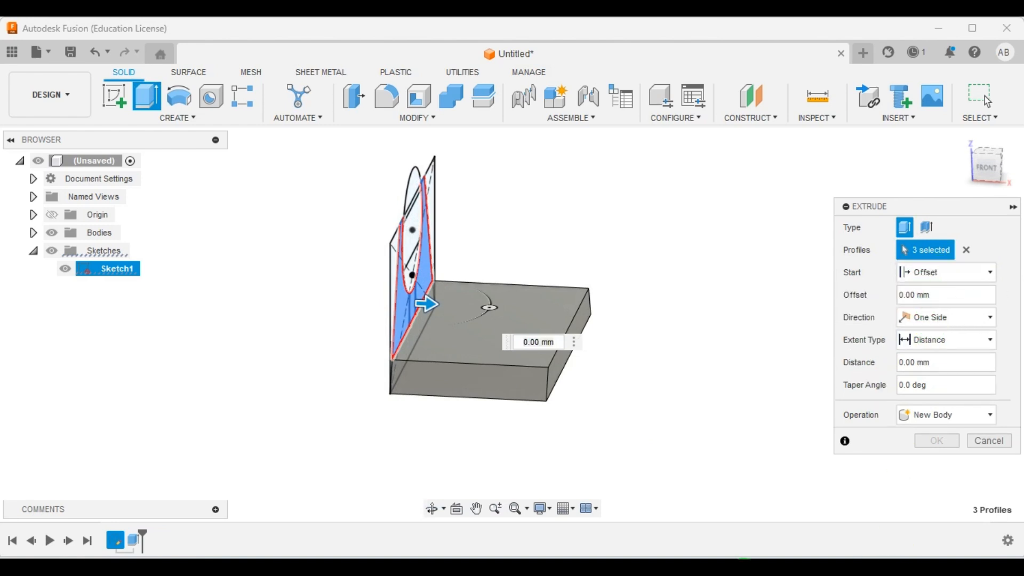
{"action": "left_click", "coordinate": [746, 574]}
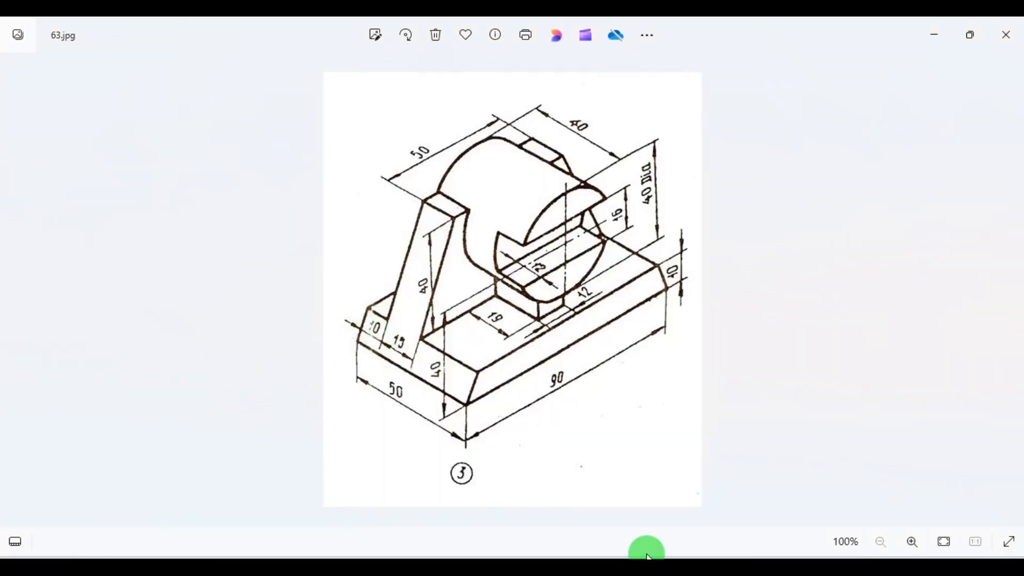
{"action": "left_click", "coordinate": [778, 570]}
{"action": "left_click", "coordinate": [937, 291]}
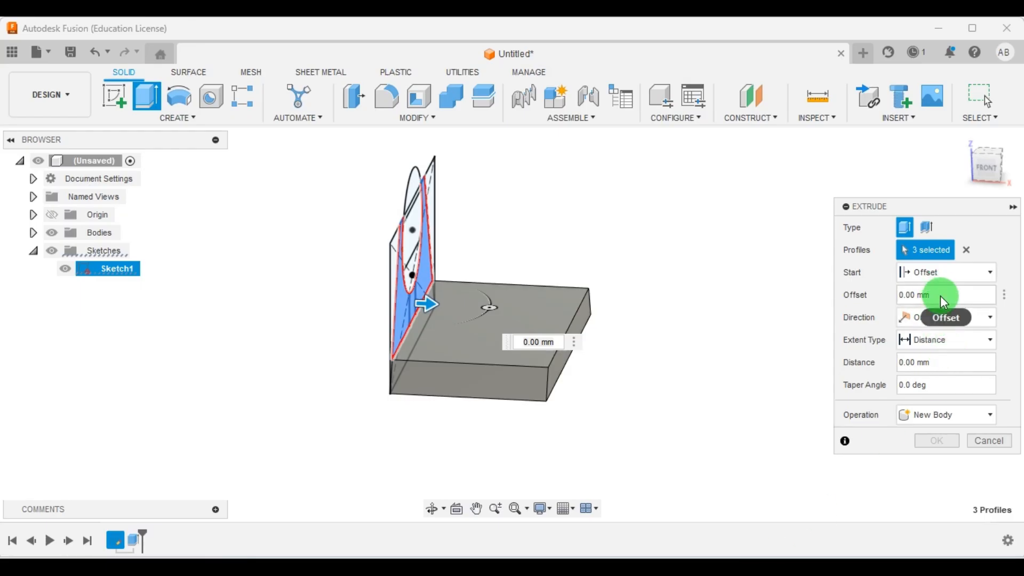
{"action": "left_click", "coordinate": [853, 295]}
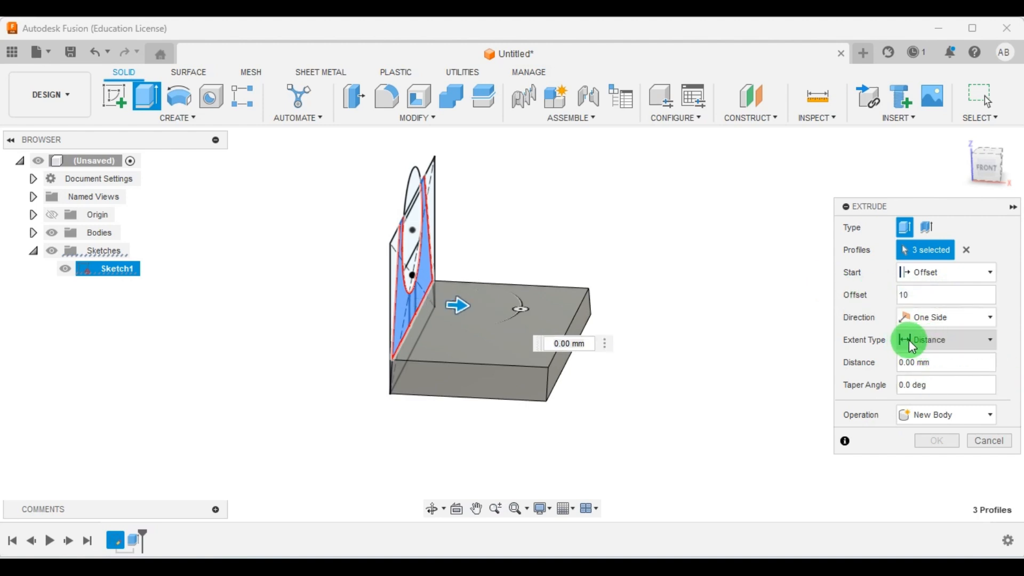
Step: Check the support thickness in the reference drawing and complete the support extrusion with a distance of 15 mm
{"action": "left_click", "coordinate": [896, 362]}
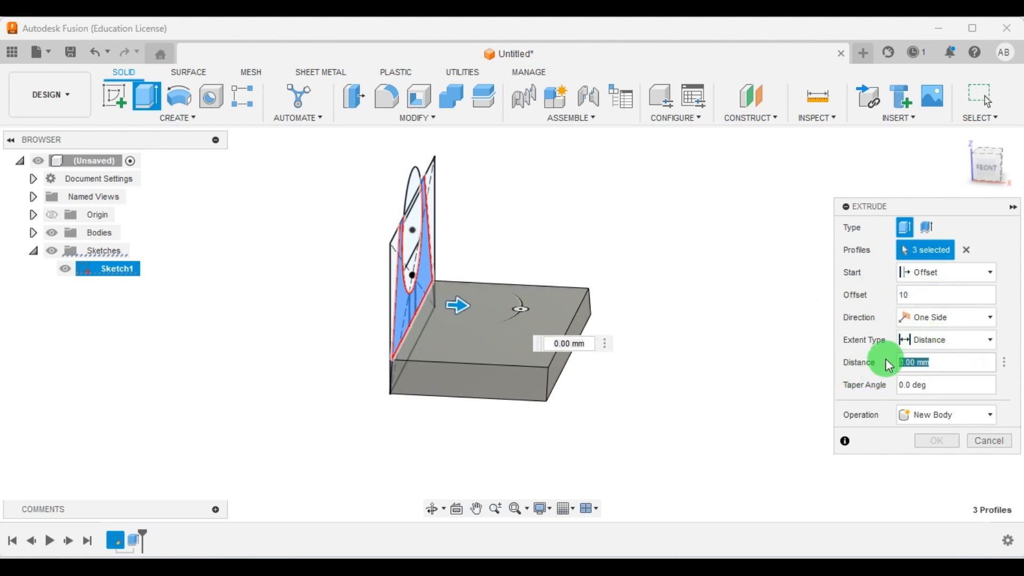
{"action": "left_click", "coordinate": [760, 573]}
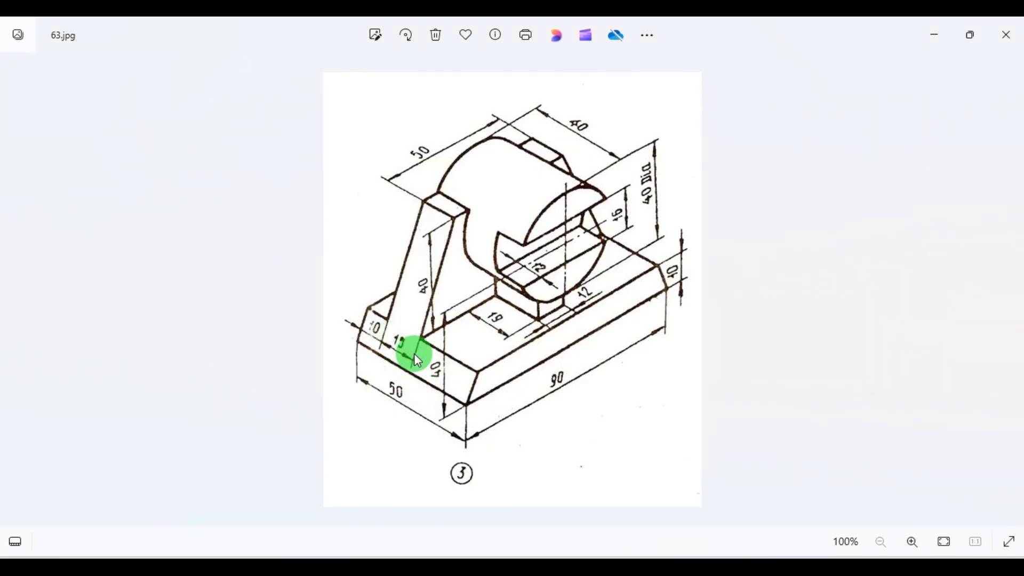
{"action": "key", "text": "alt+Tab"}
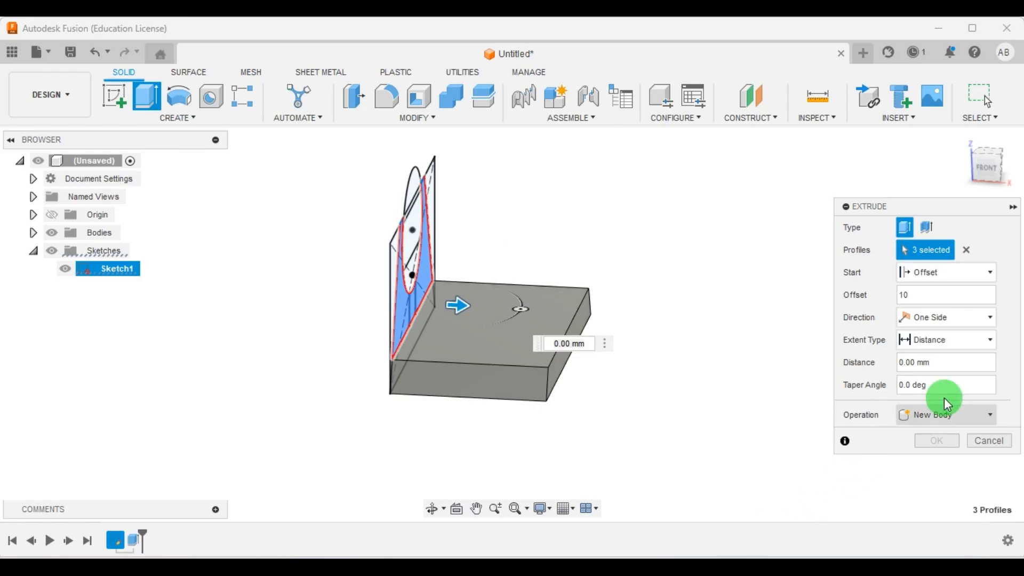
{"action": "left_click", "coordinate": [944, 364]}
{"action": "type", "text": "15"}
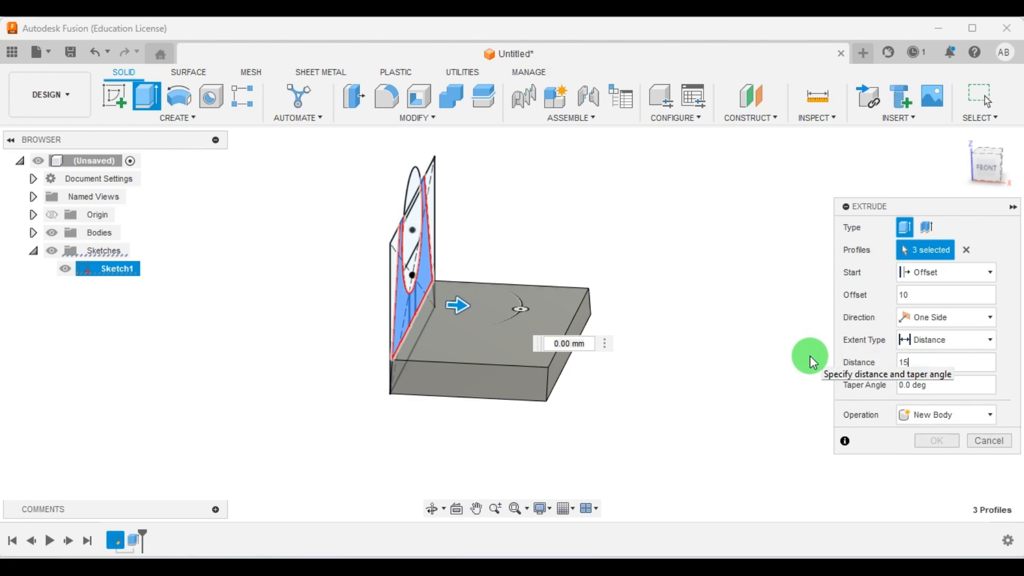
{"action": "key", "text": "Return"}
{"action": "middle_click_drag", "start_coordinate": [689, 436], "coordinate": [654, 464], "text": "shift"}
{"action": "left_click", "coordinate": [937, 441]}
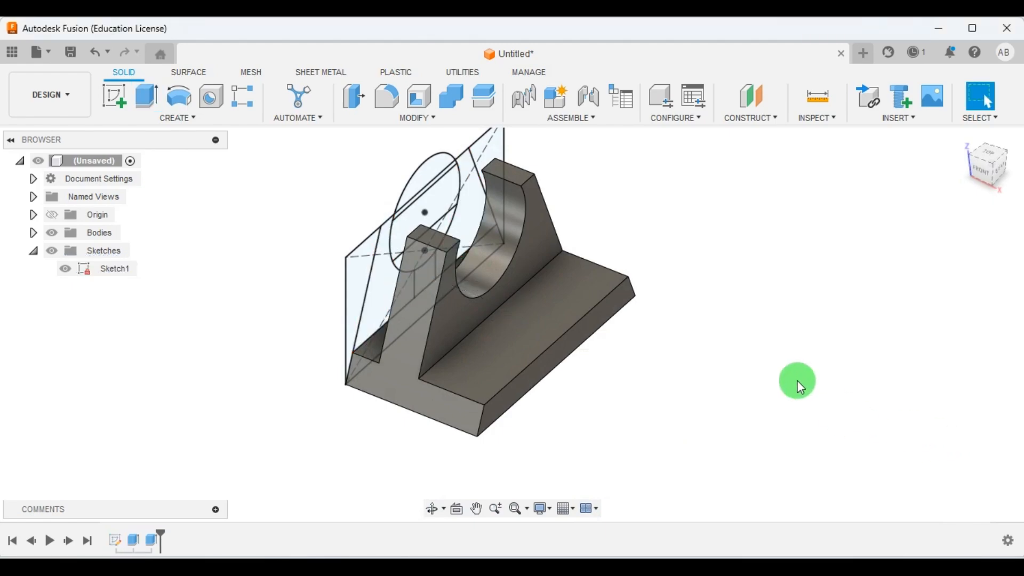
Step: Examine the cylinder's length in the reference drawing and compare it with the support on the model
{"action": "scroll", "coordinate": [713, 366], "scroll_direction": "down", "scroll_amount": 2}
{"action": "scroll", "coordinate": [713, 366], "scroll_direction": "up", "scroll_amount": 4}
{"action": "left_click", "coordinate": [751, 574]}
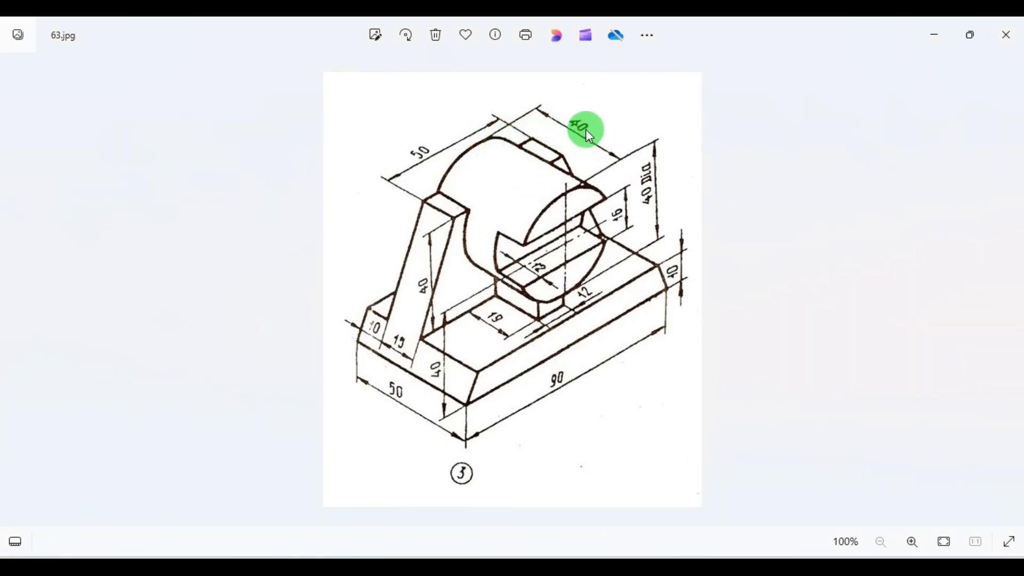
{"action": "left_click", "coordinate": [732, 571]}
{"action": "scroll", "coordinate": [663, 274], "scroll_direction": "up", "scroll_amount": 1}
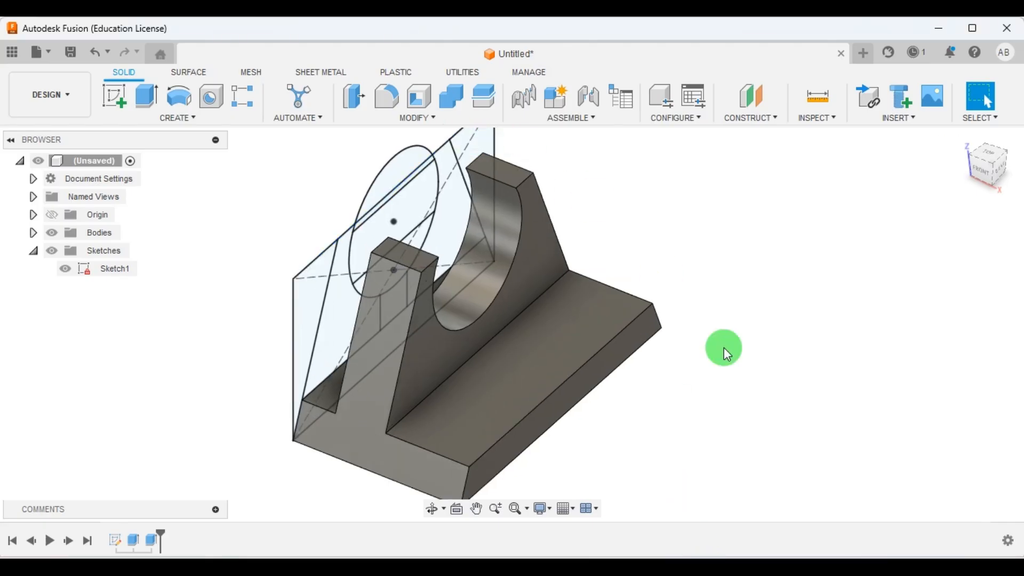
{"action": "scroll", "coordinate": [663, 274], "scroll_direction": "down", "scroll_amount": 3}
{"action": "middle_click_drag", "start_coordinate": [784, 353], "coordinate": [762, 348], "text": "shift"}
{"action": "scroll", "coordinate": [613, 256], "scroll_direction": "up", "scroll_amount": 2}
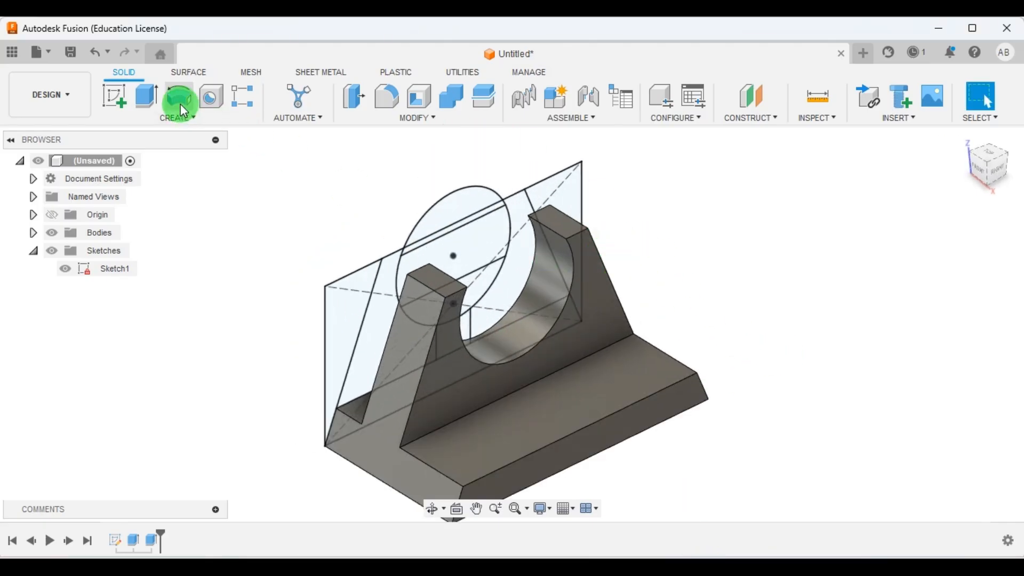
Step: Select all four regions of the 40 mm circle as the profiles for a new Extrude
{"action": "left_click", "coordinate": [146, 96]}
{"action": "scroll", "coordinate": [565, 260], "scroll_direction": "up", "scroll_amount": 1}
{"action": "mouse_move", "coordinate": [535, 290]}
{"action": "middle_mouse_down", "text": "shift"}
{"action": "mouse_move", "coordinate": [507, 281]}
{"action": "mouse_move", "coordinate": [468, 295]}
{"action": "middle_mouse_up", "text": "shift"}
{"action": "left_click", "coordinate": [466, 292]}
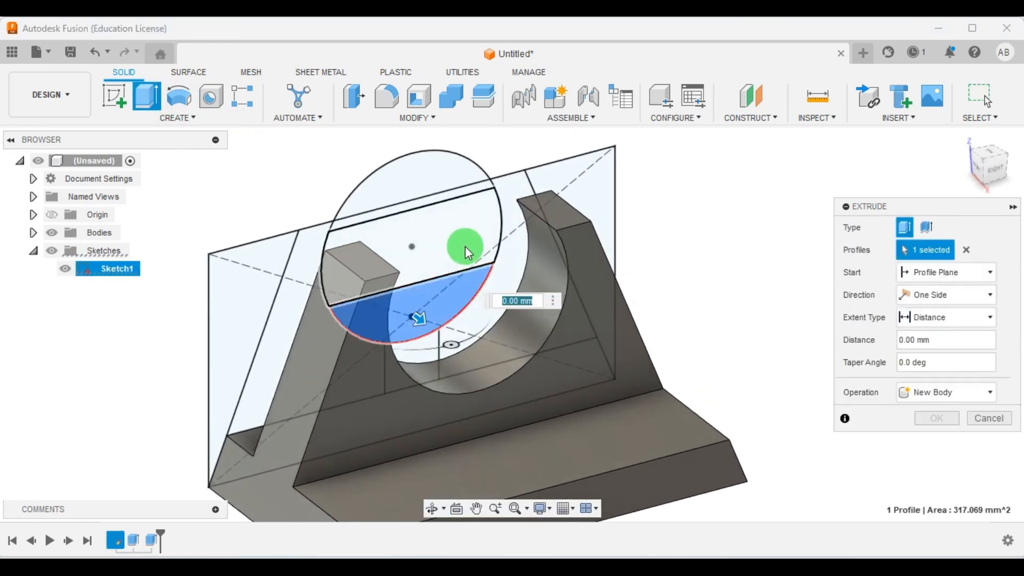
{"action": "left_click", "coordinate": [469, 173]}
{"action": "scroll", "coordinate": [480, 184], "scroll_direction": "up", "scroll_amount": 3}
{"action": "left_click", "coordinate": [488, 197]}
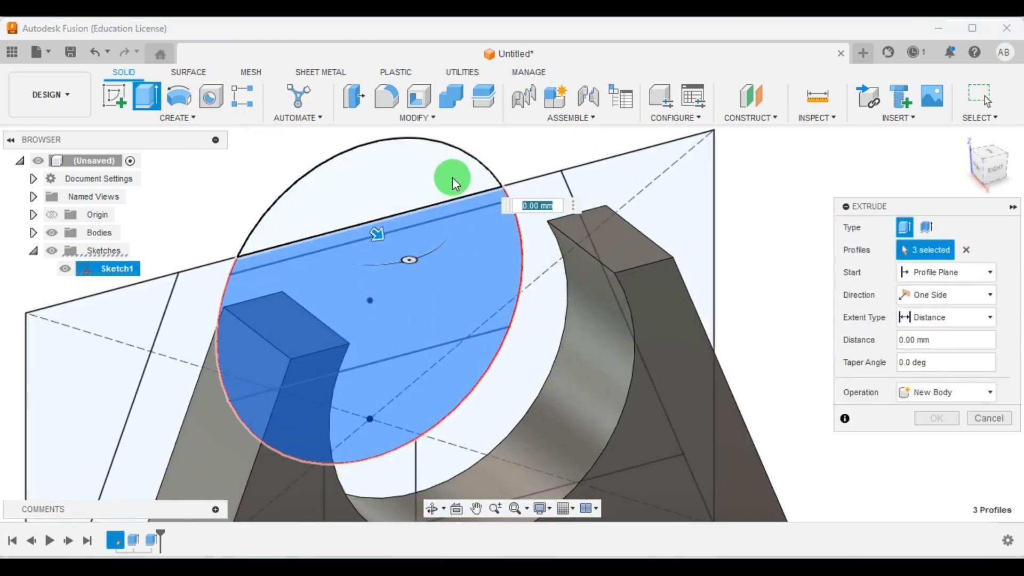
{"action": "left_click", "coordinate": [453, 177]}
{"action": "scroll", "coordinate": [549, 192], "scroll_direction": "down", "scroll_amount": 4}
{"action": "middle_click_drag", "start_coordinate": [728, 319], "coordinate": [795, 322], "text": "shift"}
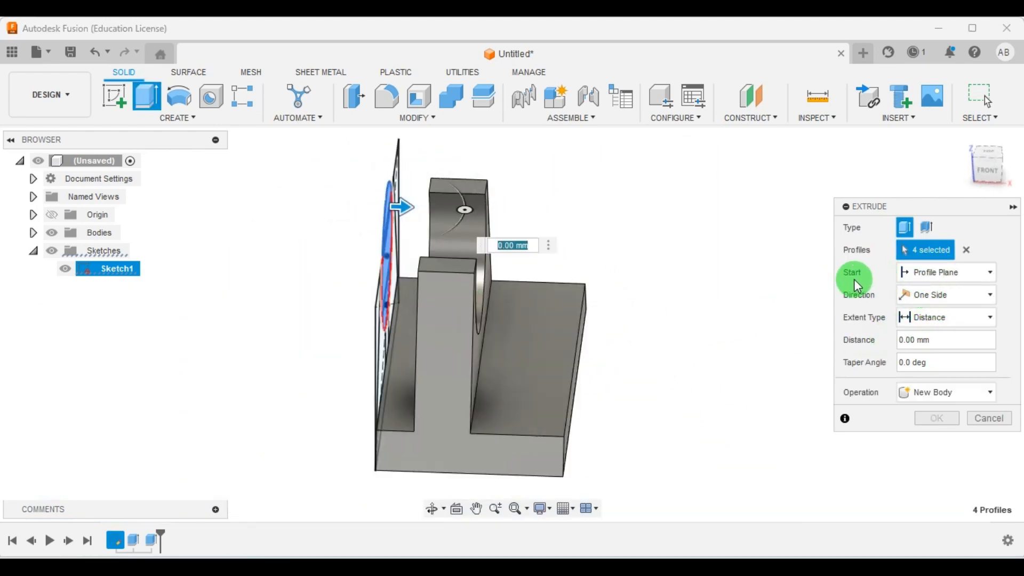
Step: Start the cylinder extrusion from an object, using the support's rear face as the starting face
{"action": "left_click", "coordinate": [936, 272]}
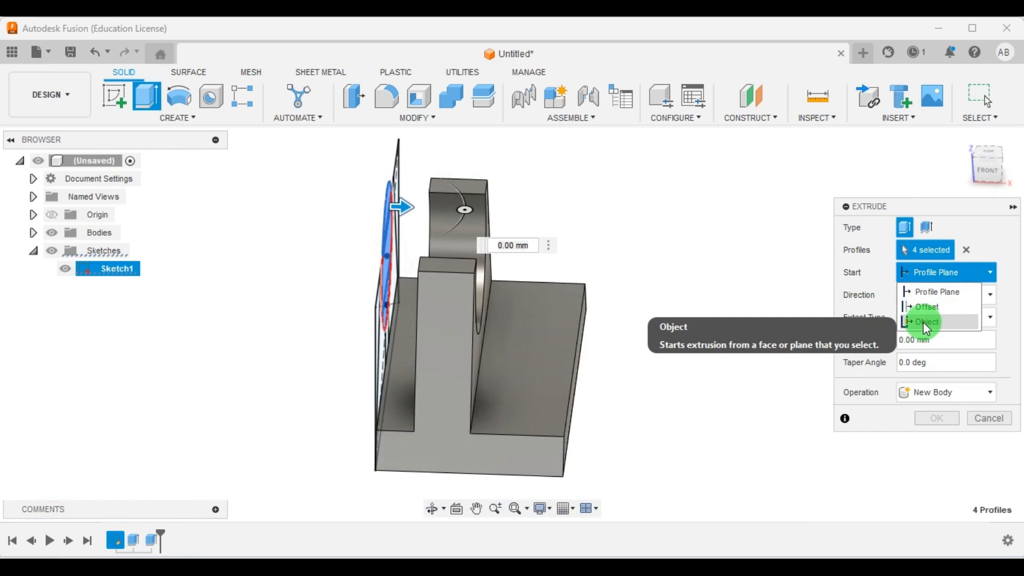
{"action": "left_click", "coordinate": [931, 324]}
{"action": "middle_click_drag", "start_coordinate": [689, 315], "coordinate": [572, 313], "text": "shift"}
{"action": "scroll", "coordinate": [571, 313], "scroll_direction": "up", "scroll_amount": 2}
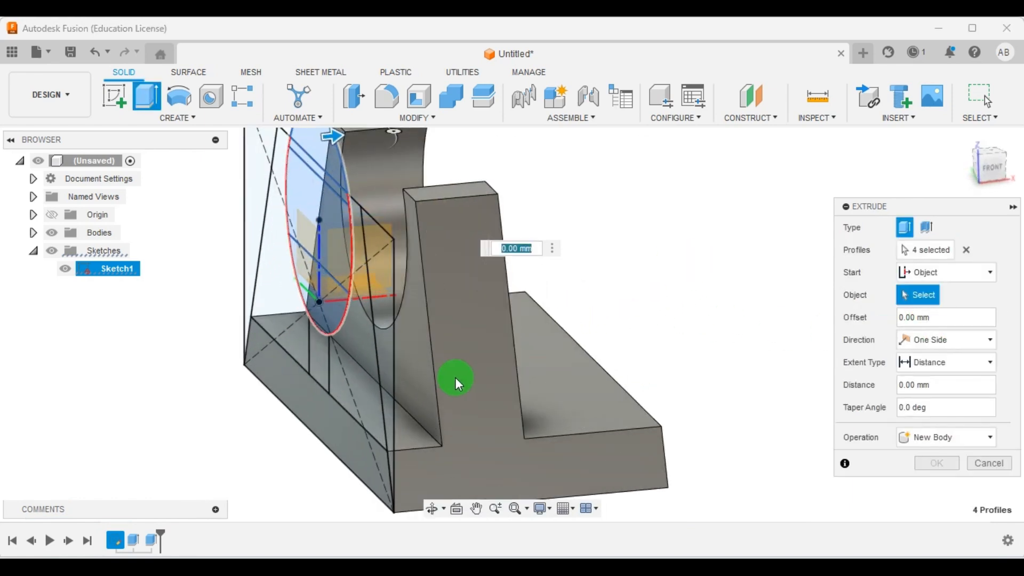
{"action": "left_click", "coordinate": [429, 369]}
Step: Extrude the 40 mm circle regions from the support's rear face by 40 mm, joining the cylinder to the body
{"action": "scroll", "coordinate": [428, 369], "scroll_direction": "down", "scroll_amount": 3}
{"action": "middle_click_drag", "start_coordinate": [393, 343], "coordinate": [472, 208], "text": "shift"}
{"action": "left_click_drag", "start_coordinate": [472, 208], "coordinate": [608, 255]}
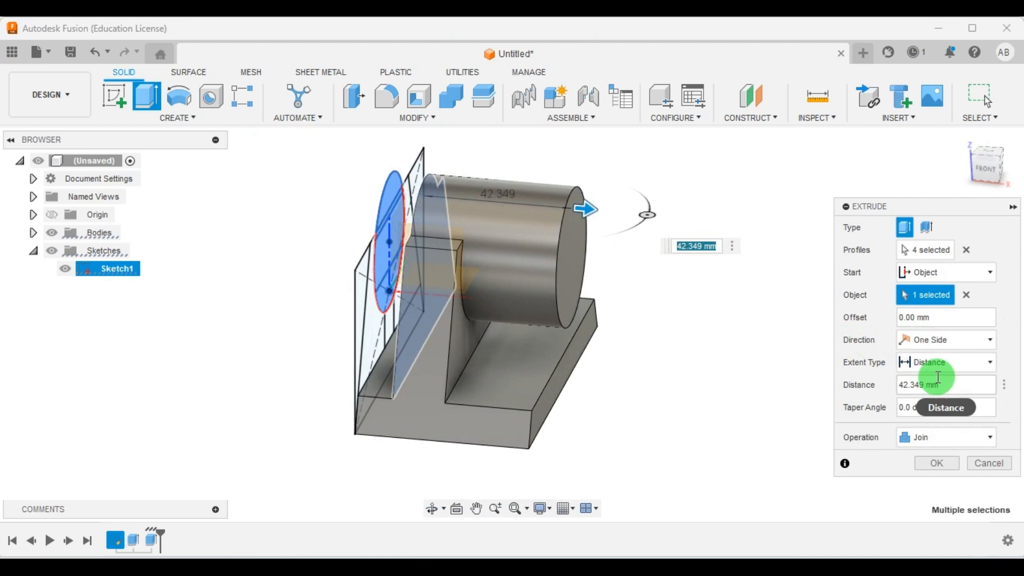
{"action": "left_click", "coordinate": [907, 384]}
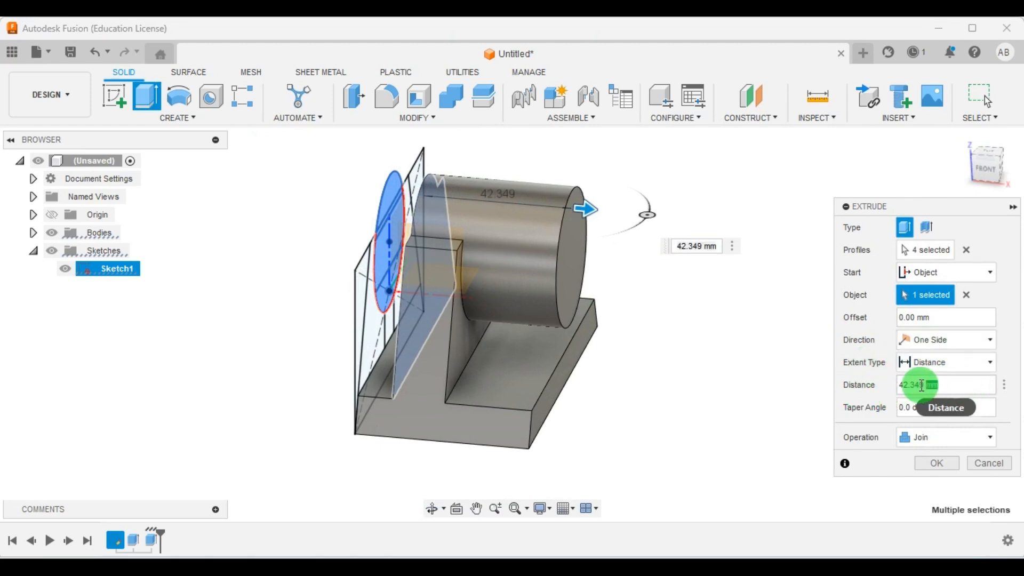
{"action": "type", "text": "40"}
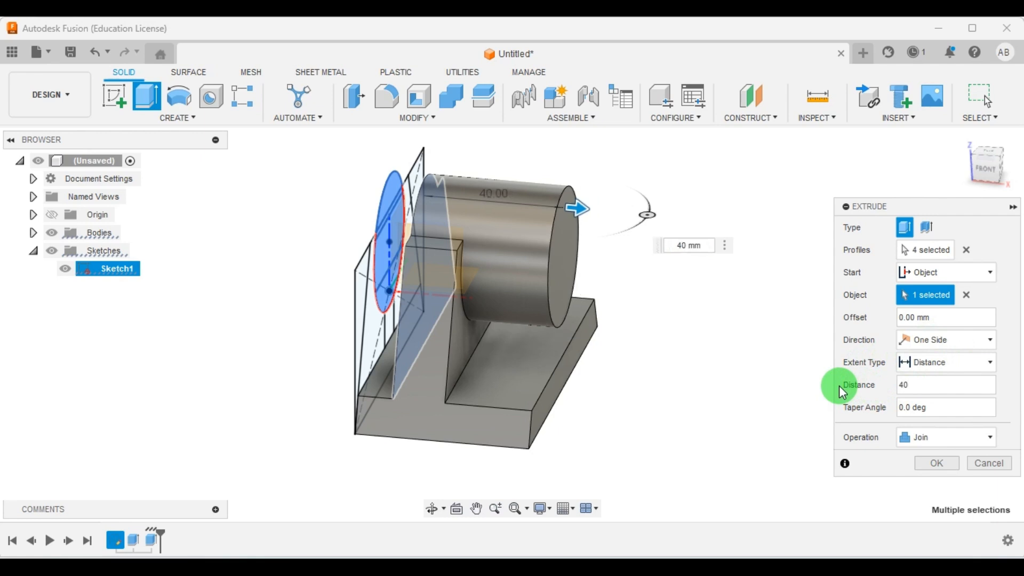
{"action": "left_click", "coordinate": [936, 463]}
Step: Start a new Extrude with the small pedestal region directly below the circle as its profile
{"action": "middle_click_drag", "start_coordinate": [830, 322], "coordinate": [759, 302], "text": "shift"}
{"action": "scroll", "coordinate": [277, 327], "scroll_direction": "up", "scroll_amount": 5}
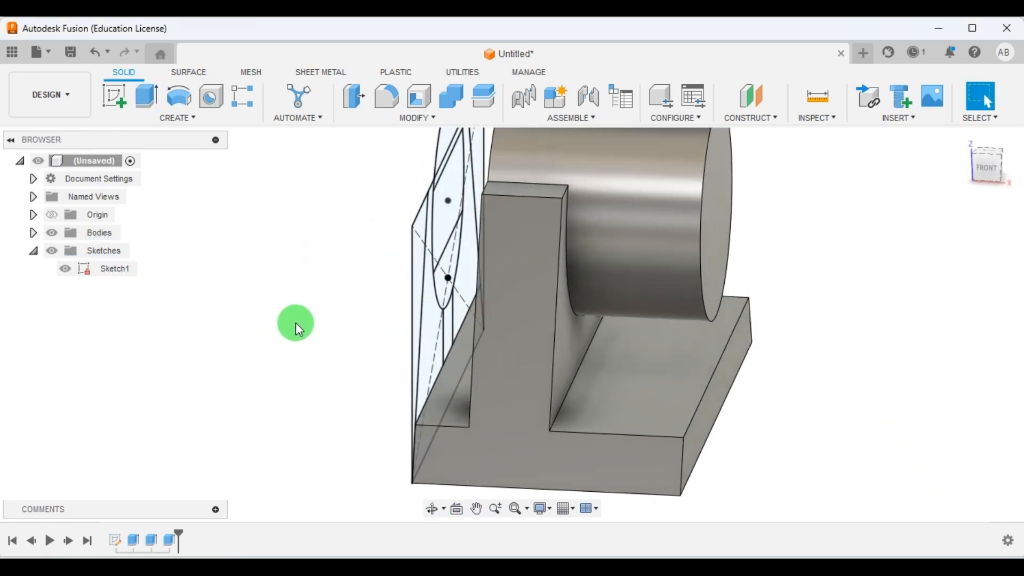
{"action": "left_click", "coordinate": [149, 97]}
{"action": "scroll", "coordinate": [511, 325], "scroll_direction": "up", "scroll_amount": 2}
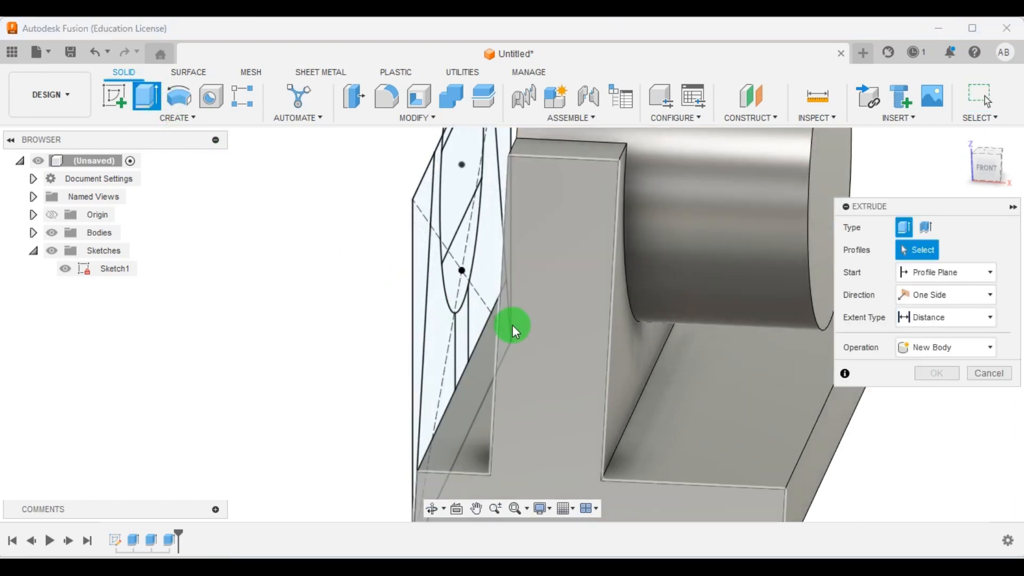
{"action": "scroll", "coordinate": [463, 339], "scroll_direction": "up", "scroll_amount": 3}
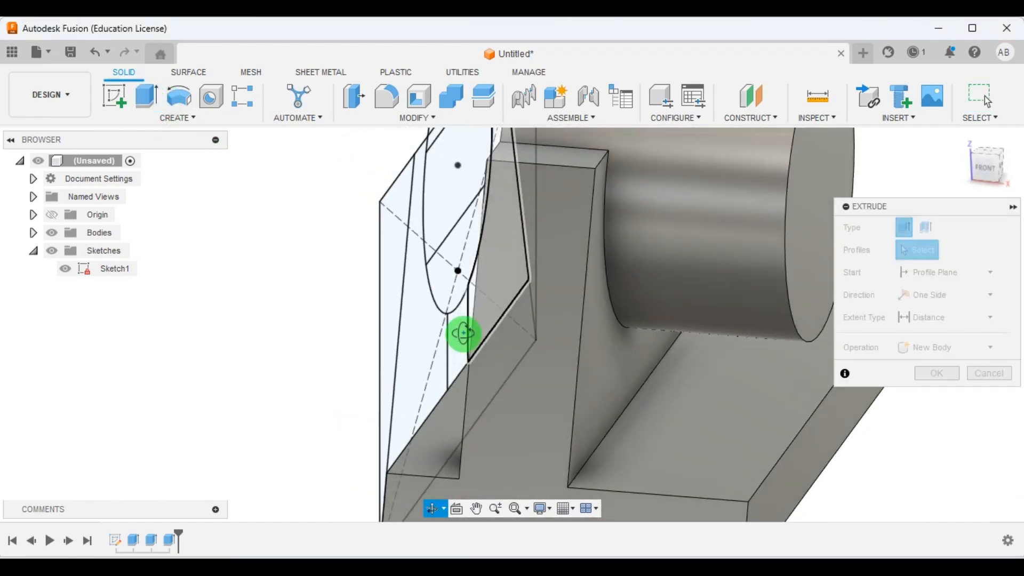
{"action": "left_click", "coordinate": [458, 338]}
{"action": "scroll", "coordinate": [406, 328], "scroll_direction": "down", "scroll_amount": 3}
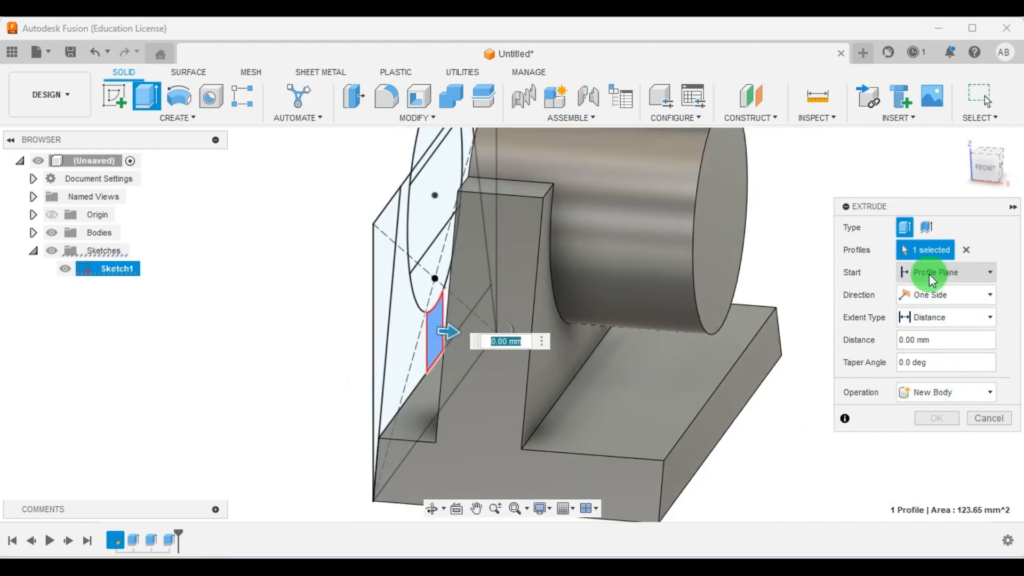
Step: Start the pedestal extrusion from an object, using the support's front face beside the cylinder as the starting face
{"action": "left_click", "coordinate": [915, 274]}
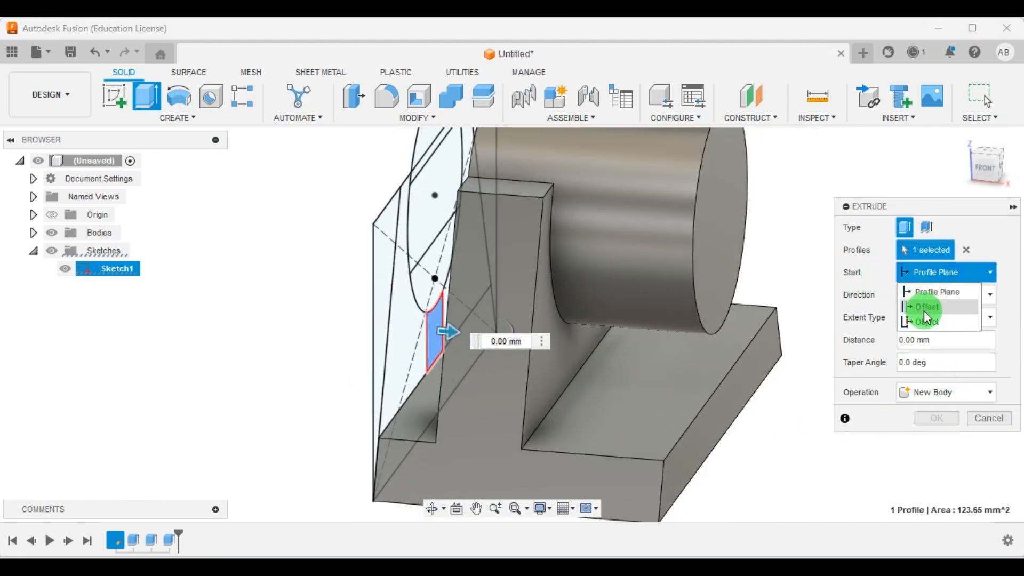
{"action": "left_click", "coordinate": [932, 322]}
{"action": "scroll", "coordinate": [542, 322], "scroll_direction": "down", "scroll_amount": 3}
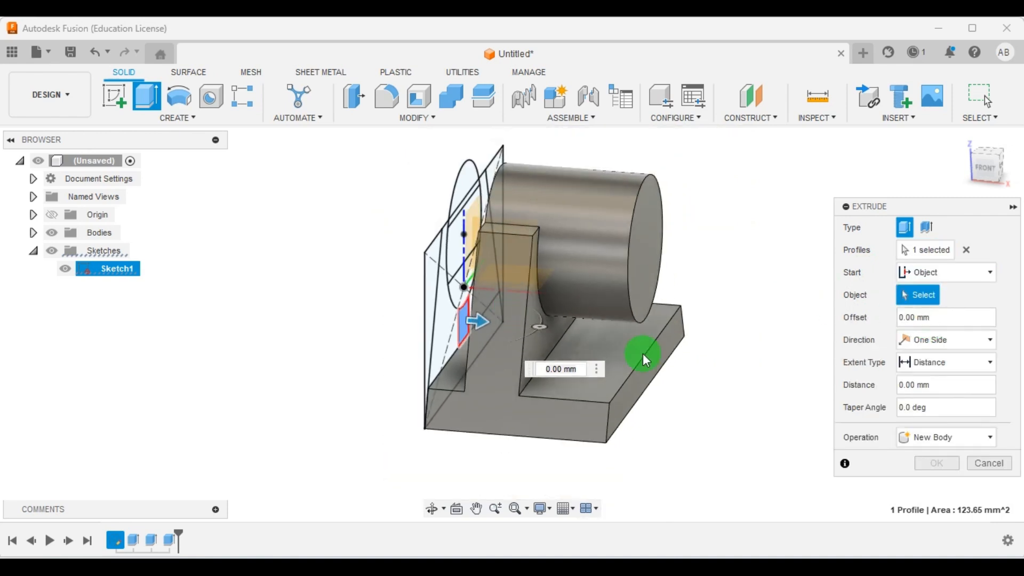
{"action": "middle_click_drag", "start_coordinate": [542, 322], "coordinate": [722, 373], "text": "shift"}
{"action": "scroll", "coordinate": [547, 380], "scroll_direction": "up", "scroll_amount": 3}
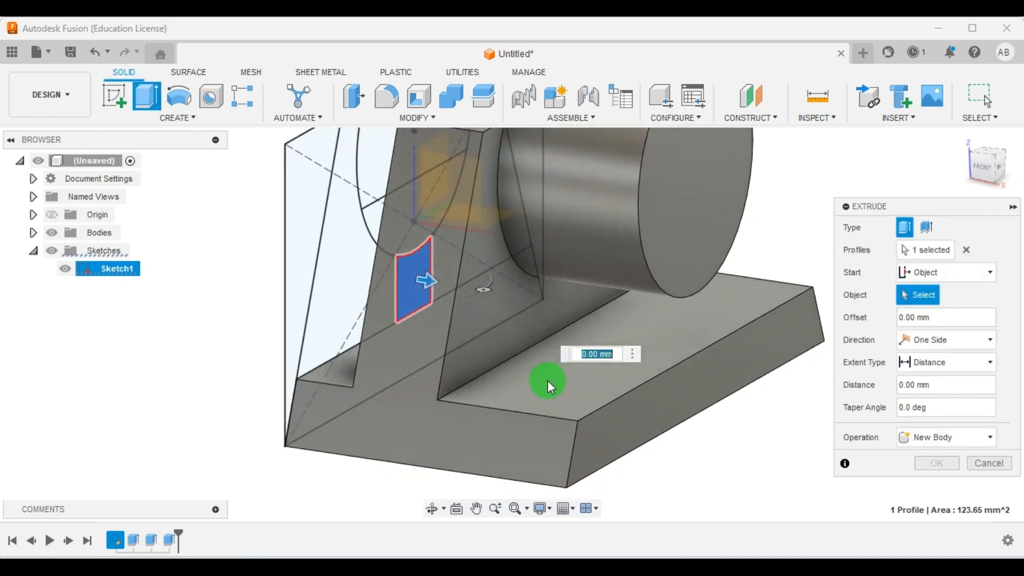
{"action": "left_click", "coordinate": [530, 326]}
{"action": "middle_click_drag", "start_coordinate": [530, 326], "coordinate": [451, 313], "text": "shift"}
Step: Check the pedestal length in the reference drawing and complete the joined pedestal extrusion with a distance of 19 mm
{"action": "left_click_drag", "start_coordinate": [541, 309], "coordinate": [608, 345]}
{"action": "left_click", "coordinate": [677, 523]}
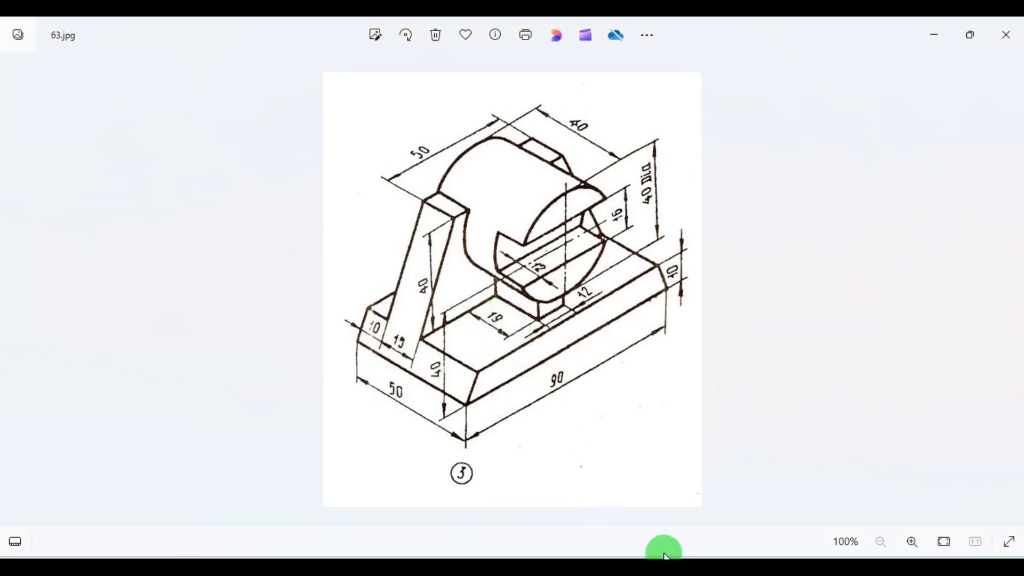
{"action": "key", "text": "alt+Tab"}
{"action": "left_click_drag", "start_coordinate": [982, 385], "coordinate": [814, 370]}
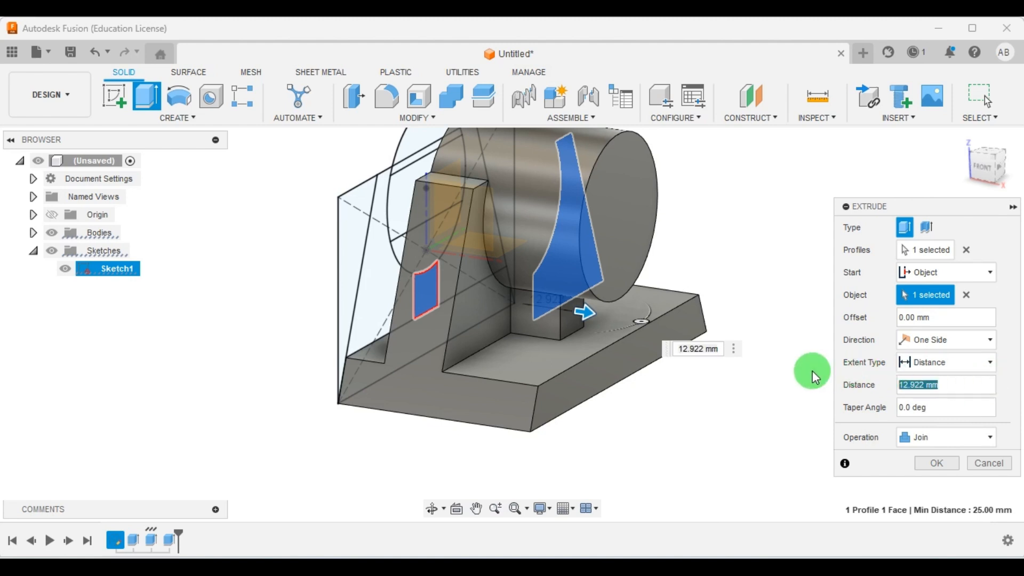
{"action": "type", "text": "19"}
{"action": "scroll", "coordinate": [590, 298], "scroll_direction": "up", "scroll_amount": 2}
{"action": "left_click", "coordinate": [936, 463]}
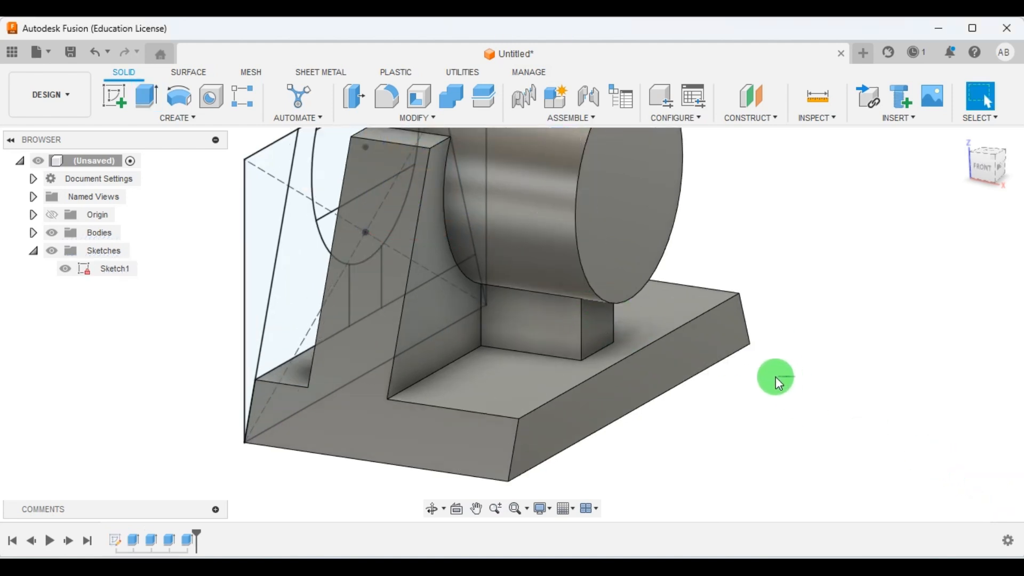
Step: Start a new Extrude of the circle's middle slot region from an object, using the cylinder's front end face
{"action": "scroll", "coordinate": [592, 389], "scroll_direction": "down", "scroll_amount": 3}
{"action": "middle_click_drag", "start_coordinate": [592, 389], "coordinate": [720, 371], "text": "shift"}
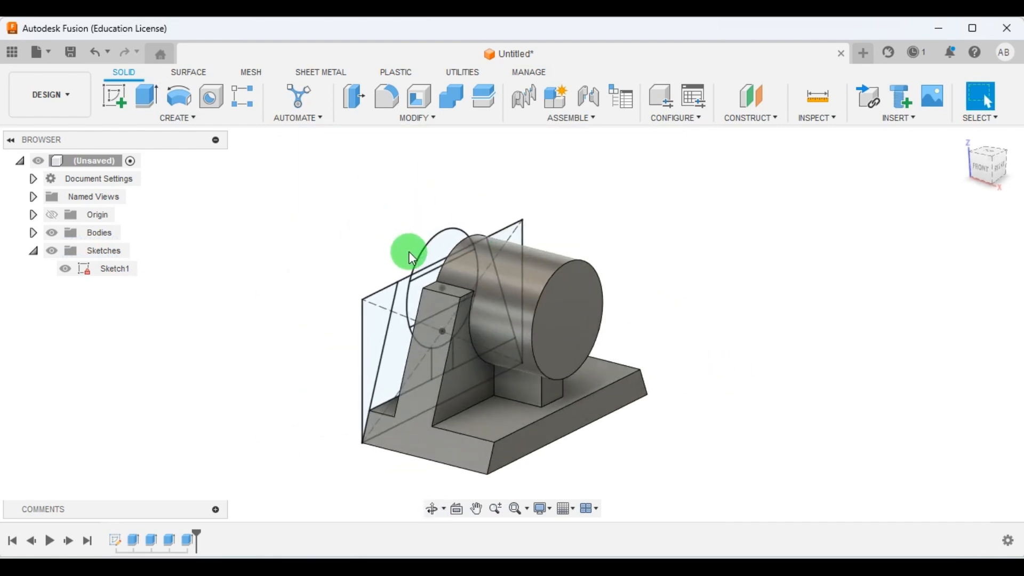
{"action": "left_click", "coordinate": [139, 94]}
{"action": "mouse_move", "coordinate": [475, 313]}
{"action": "middle_mouse_down", "text": "shift"}
{"action": "mouse_move", "coordinate": [359, 286]}
{"action": "mouse_move", "coordinate": [389, 277]}
{"action": "mouse_move", "coordinate": [394, 295]}
{"action": "middle_mouse_up", "text": "shift"}
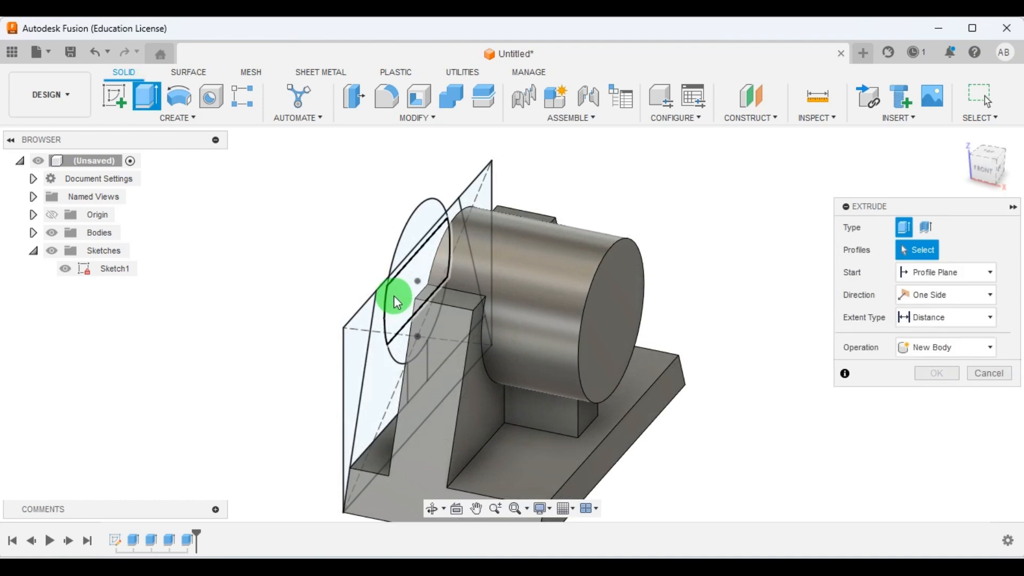
{"action": "left_click", "coordinate": [404, 274]}
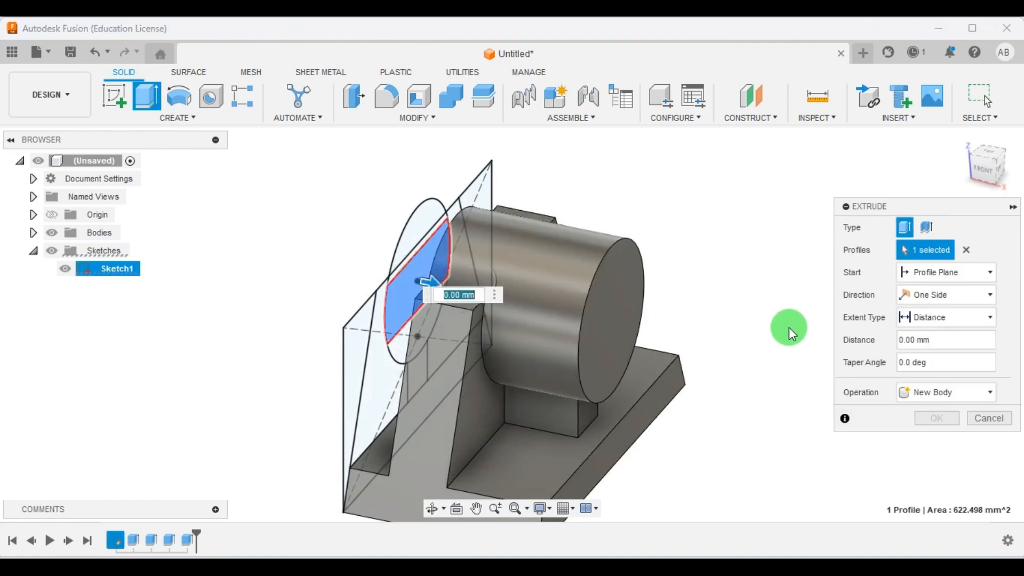
{"action": "left_click", "coordinate": [941, 271]}
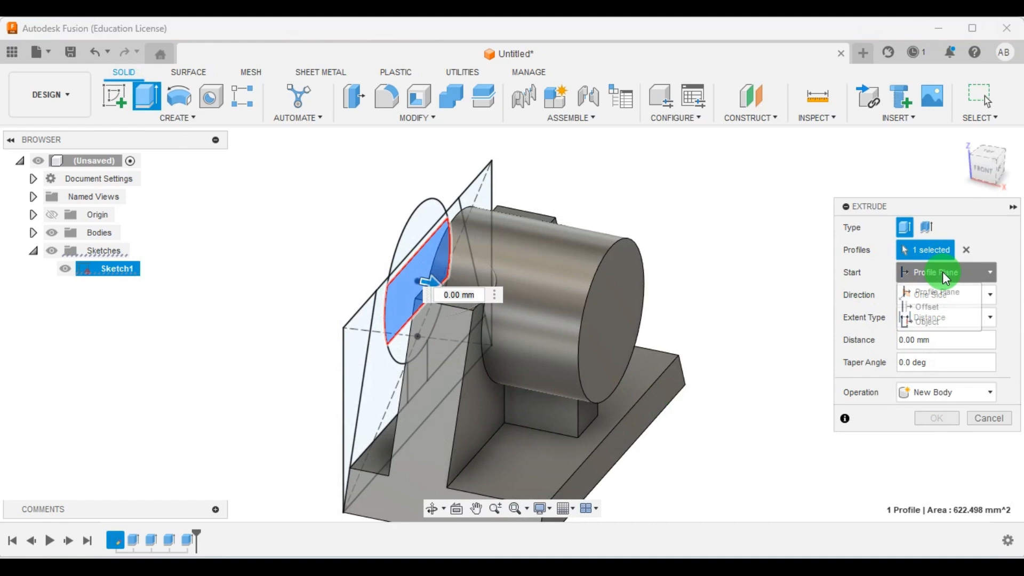
{"action": "left_click", "coordinate": [948, 324]}
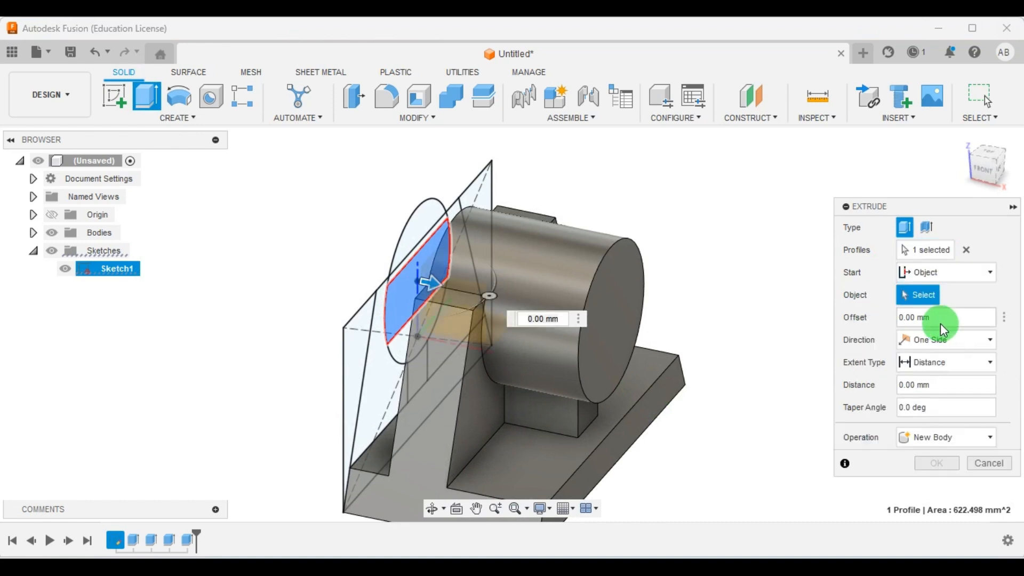
{"action": "left_click", "coordinate": [626, 285]}
Step: Check the slot depth in the reference drawing and cut the slot into the cylinder with a distance of -12 mm
{"action": "left_click_drag", "start_coordinate": [629, 324], "coordinate": [567, 299]}
{"action": "left_click", "coordinate": [758, 567]}
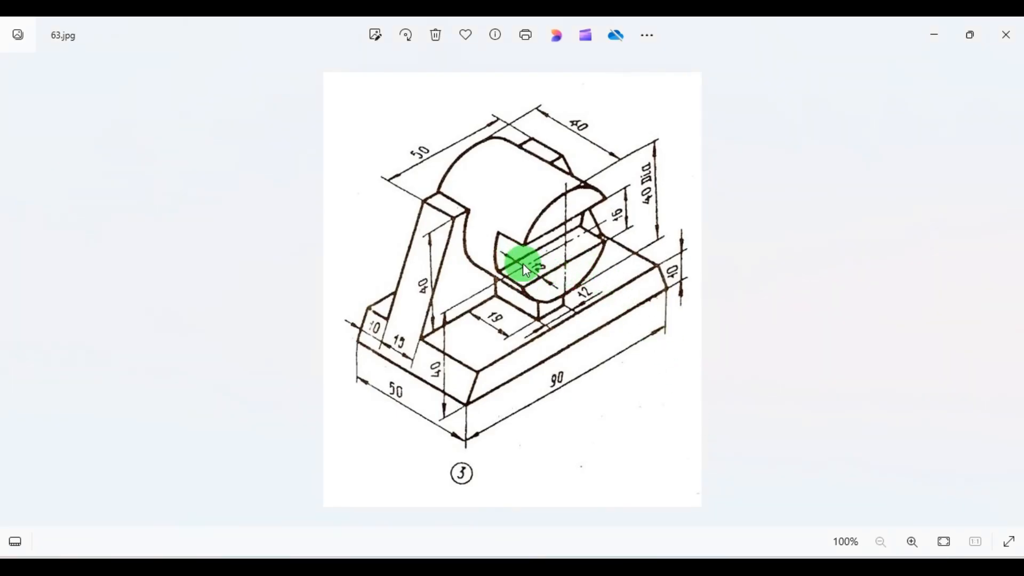
{"action": "left_click", "coordinate": [720, 574]}
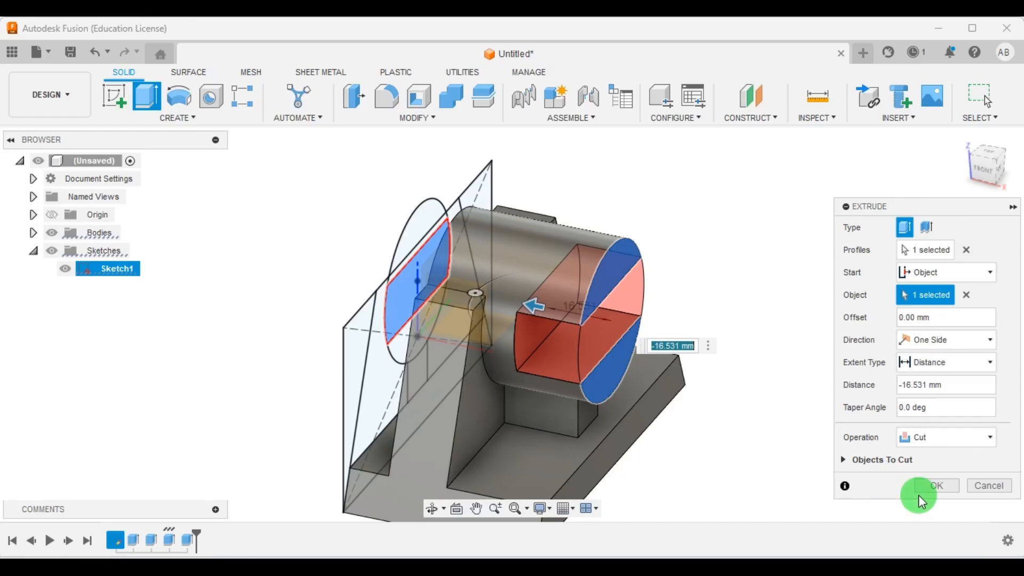
{"action": "left_click", "coordinate": [967, 382]}
{"action": "type", "text": "-12"}
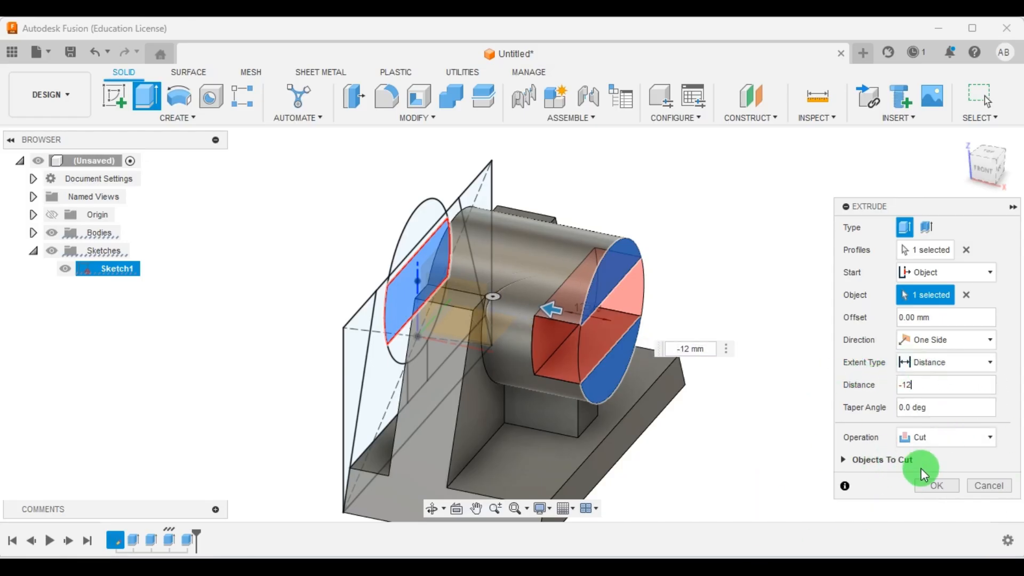
{"action": "left_click", "coordinate": [928, 483]}
Step: Hide Sketch1 and return the finished bracket to the home view
{"action": "left_click", "coordinate": [66, 268]}
{"action": "scroll", "coordinate": [470, 190], "scroll_direction": "down", "scroll_amount": 3}
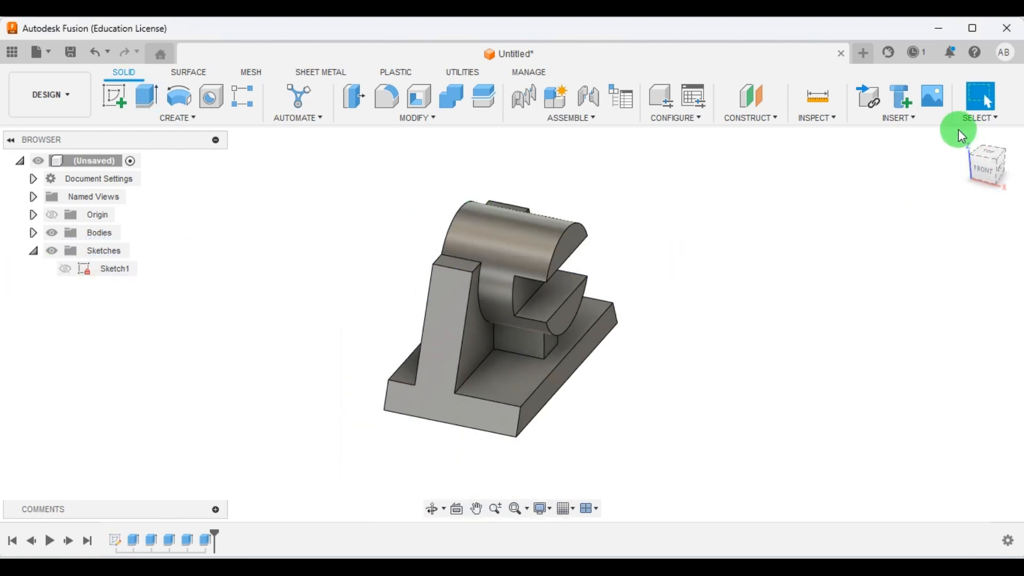
{"action": "left_click", "coordinate": [946, 141]}
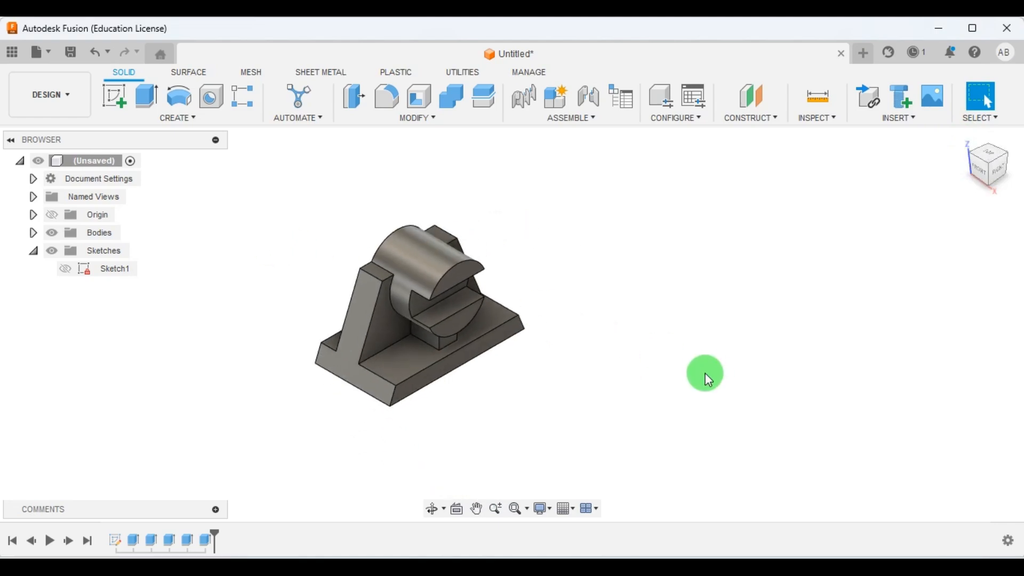
{"action": "scroll", "coordinate": [711, 374], "scroll_direction": "up", "scroll_amount": 2}
Step: Show reference drawing 63.jpg in a smaller window beside the model and compare the bracket with it
{"action": "left_click", "coordinate": [759, 570]}
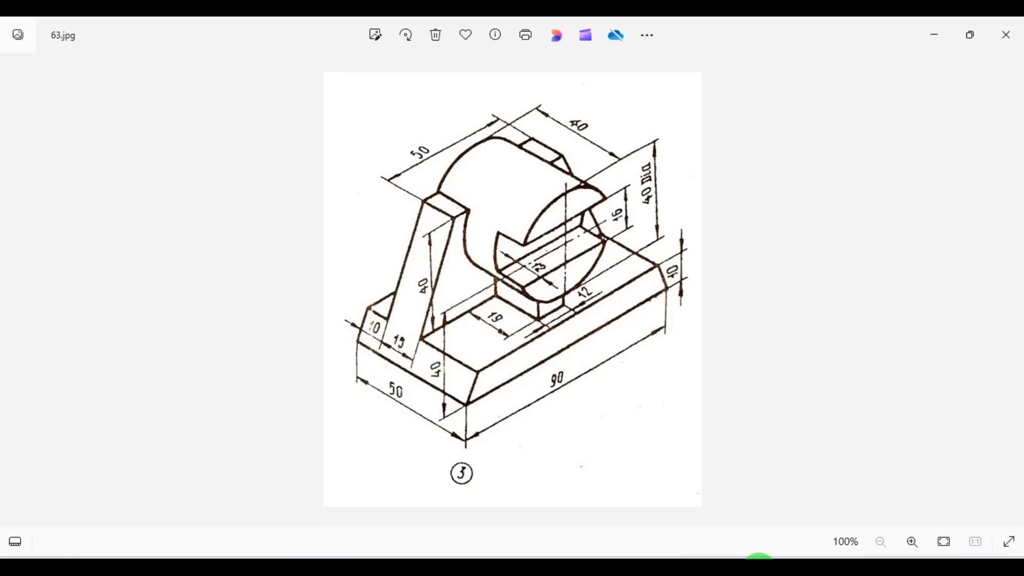
{"action": "left_click", "coordinate": [972, 36]}
{"action": "scroll", "coordinate": [239, 369], "scroll_direction": "up", "scroll_amount": 2}
{"action": "scroll", "coordinate": [292, 297], "scroll_direction": "down", "scroll_amount": 4}
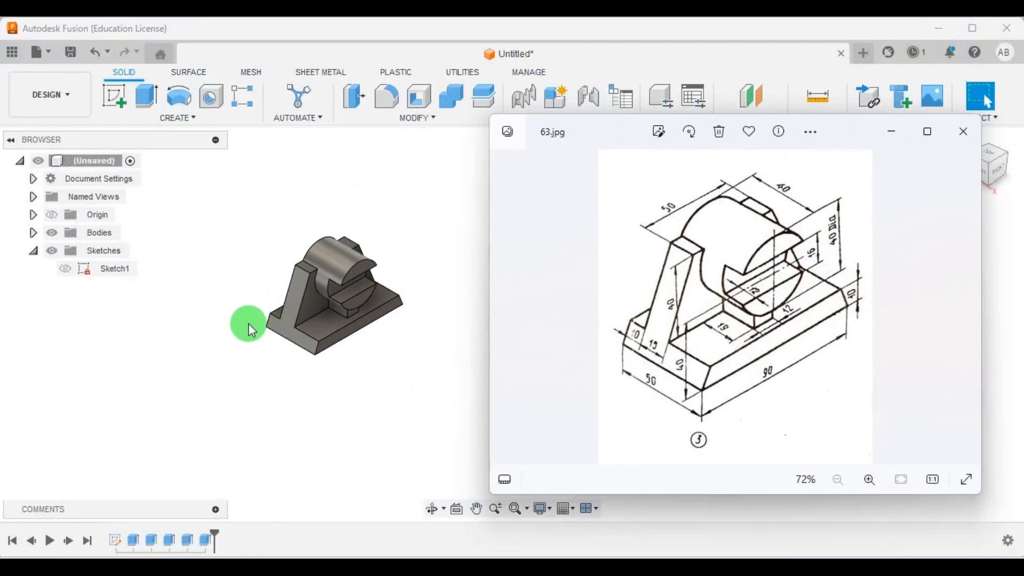
{"action": "scroll", "coordinate": [362, 288], "scroll_direction": "up", "scroll_amount": 3}
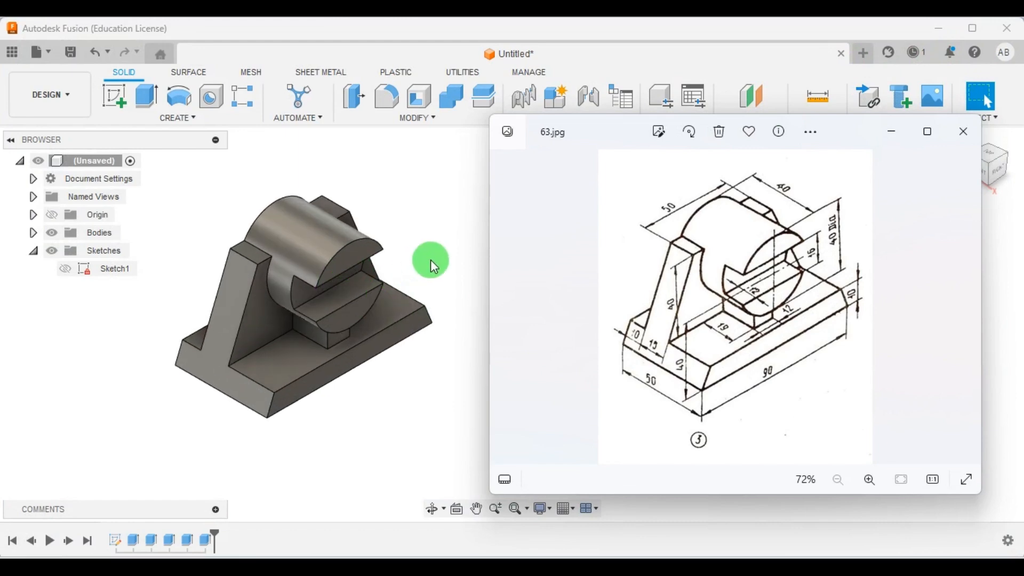